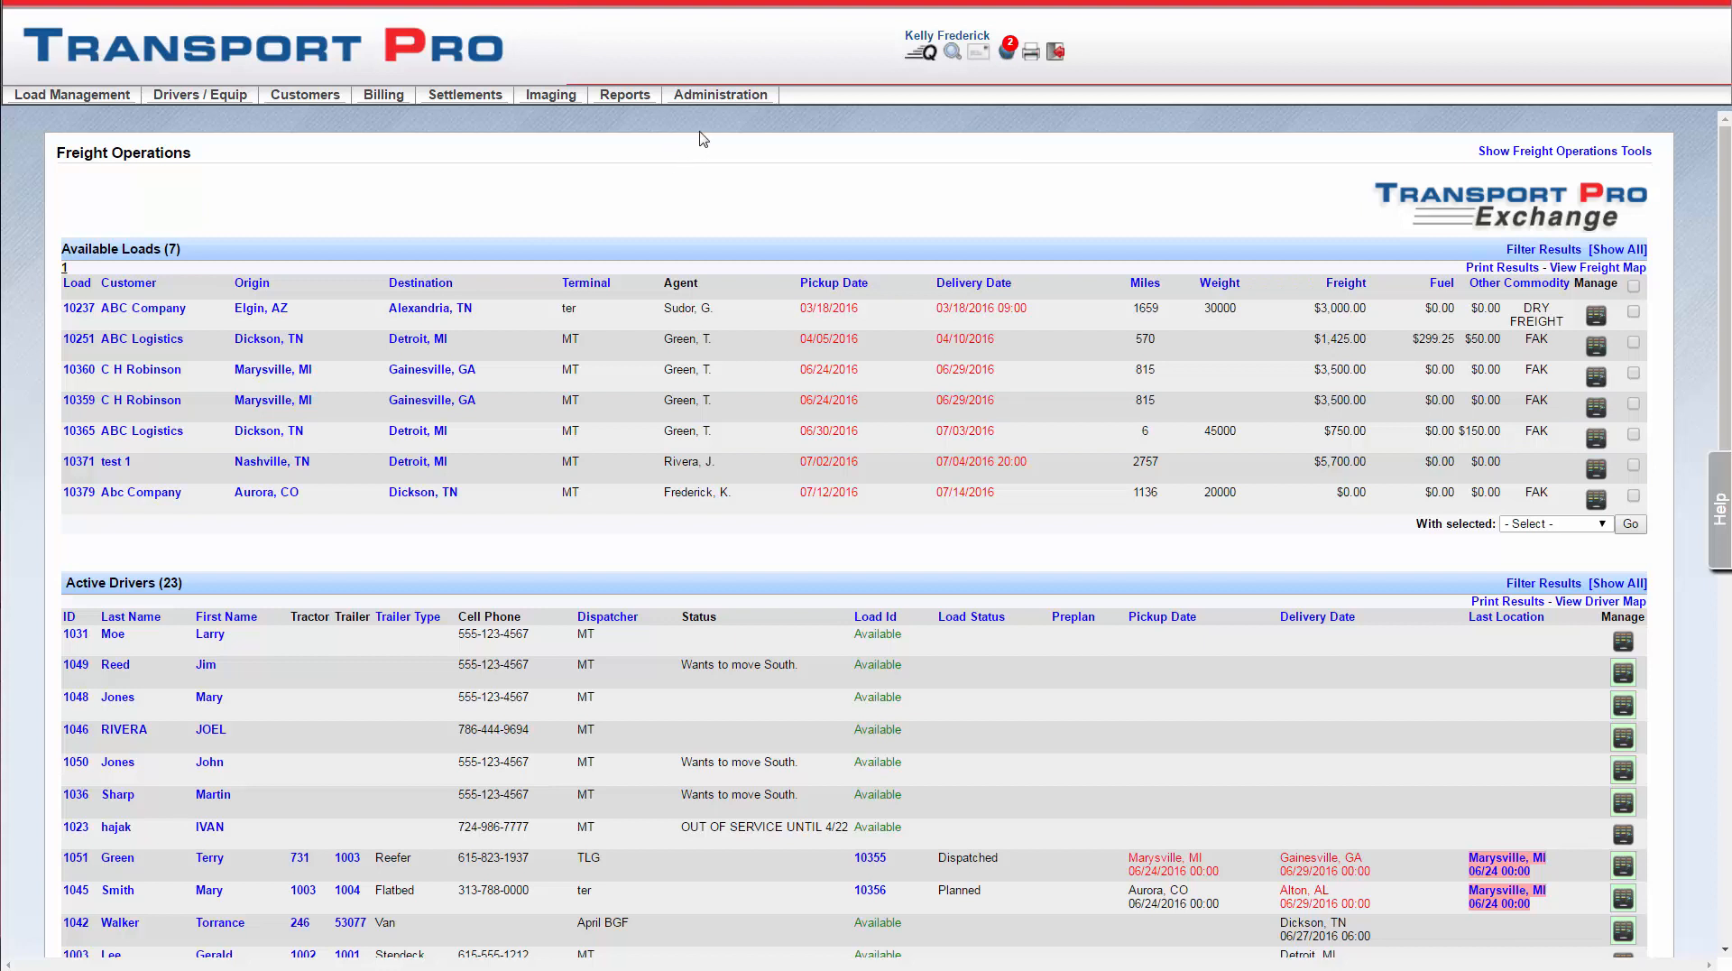
# - Add a new billing code line item and enter DET as its code
pyautogui.click(756, 98)
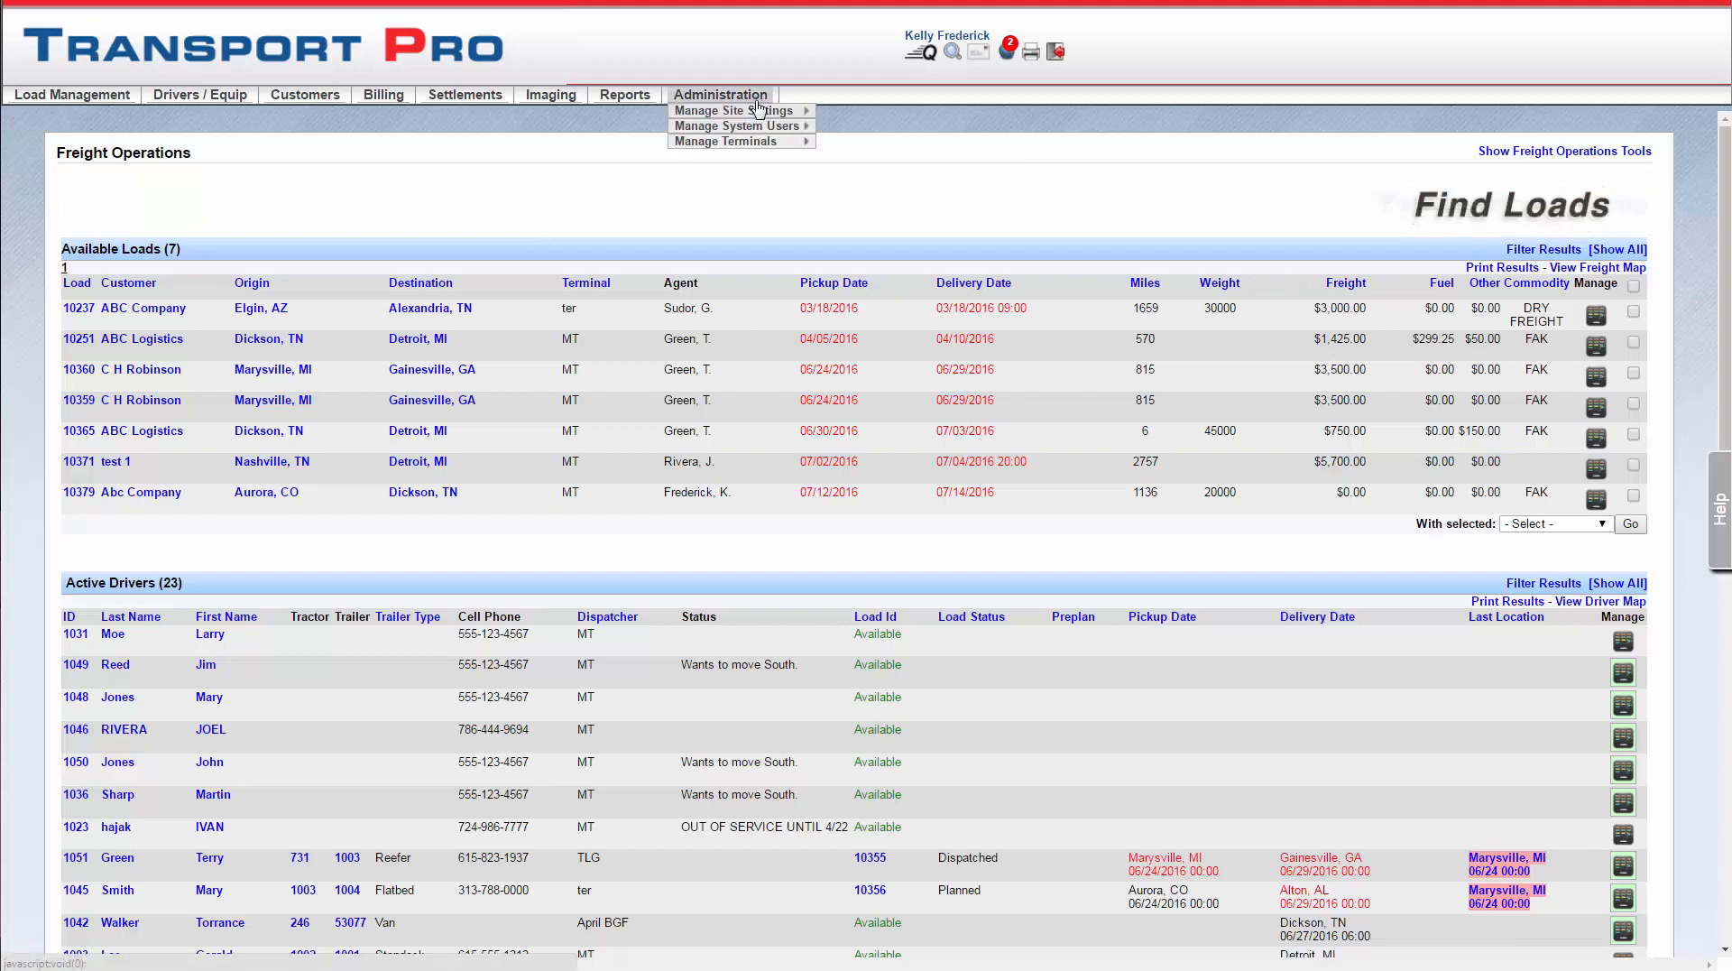
pyautogui.moveTo(776, 110)
pyautogui.moveTo(980, 129)
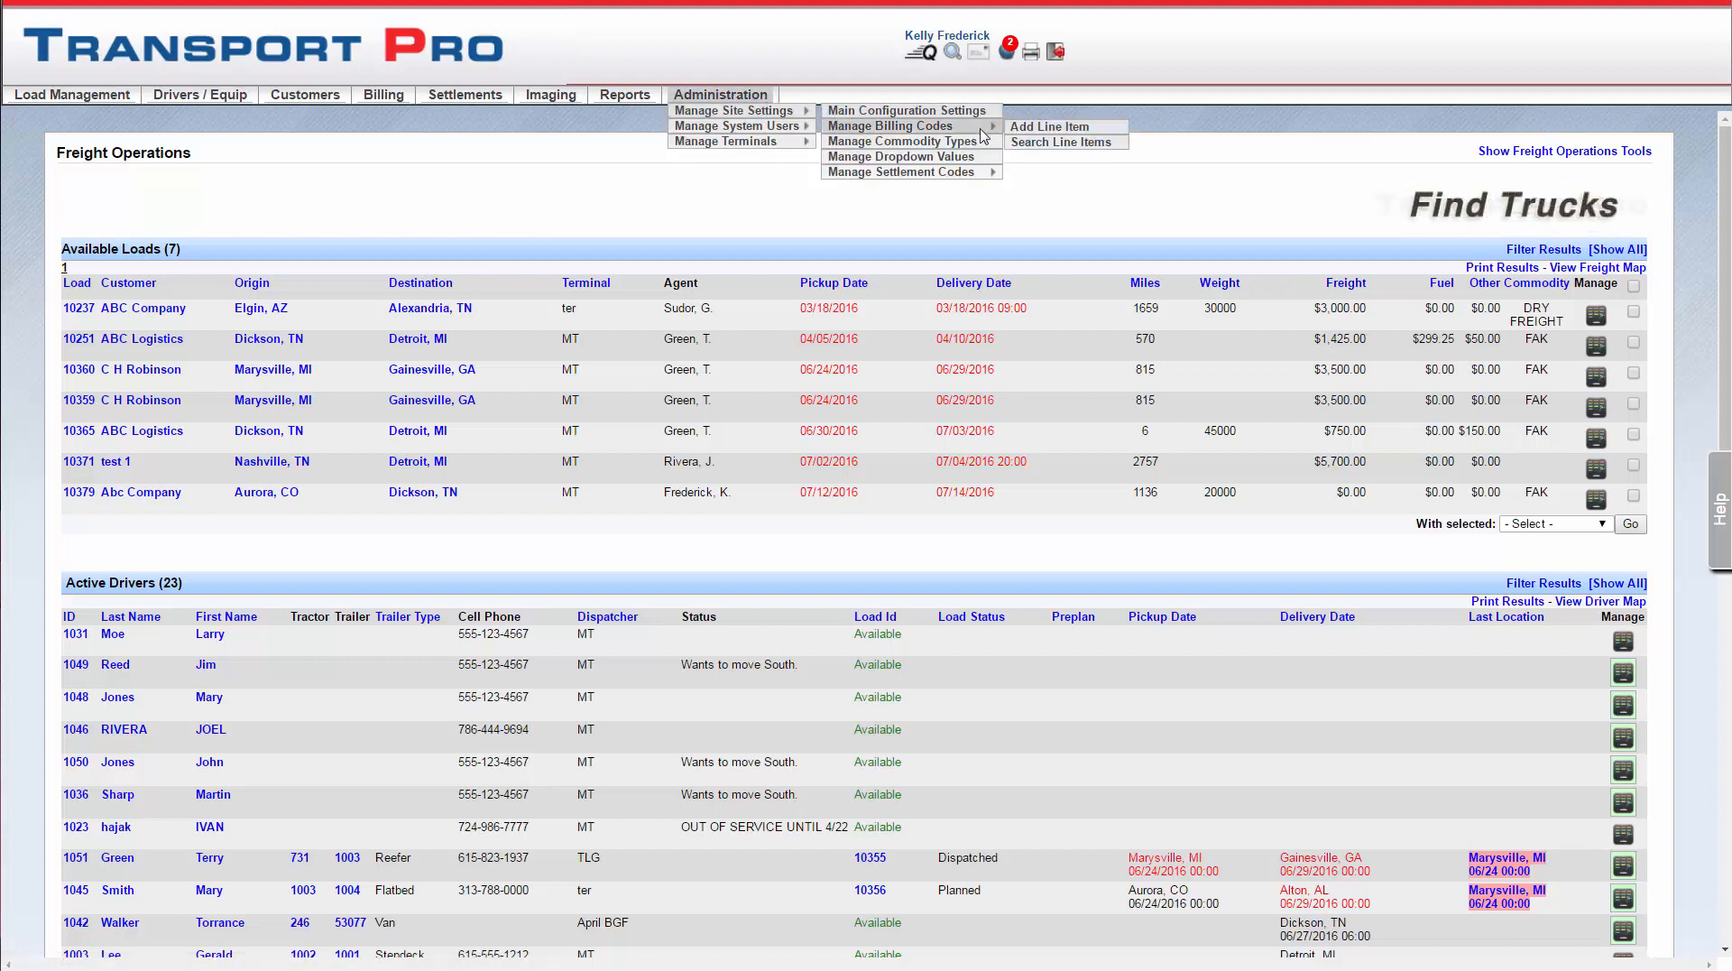
pyautogui.click(1047, 127)
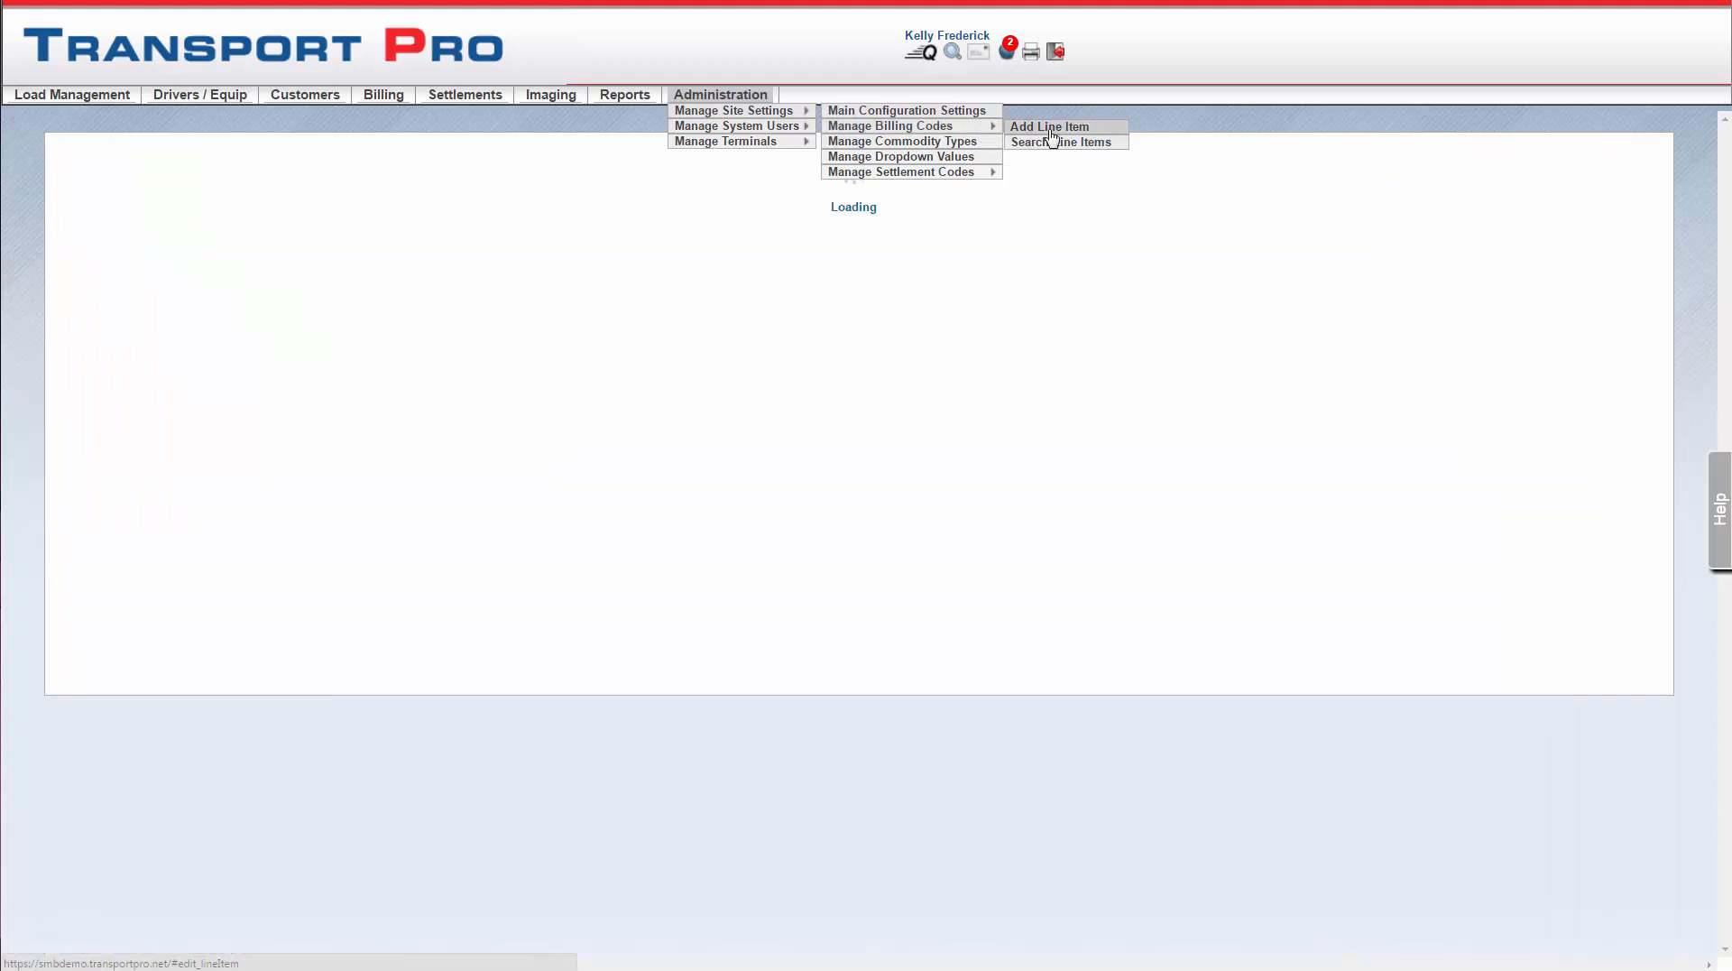
pyautogui.click(430, 252)
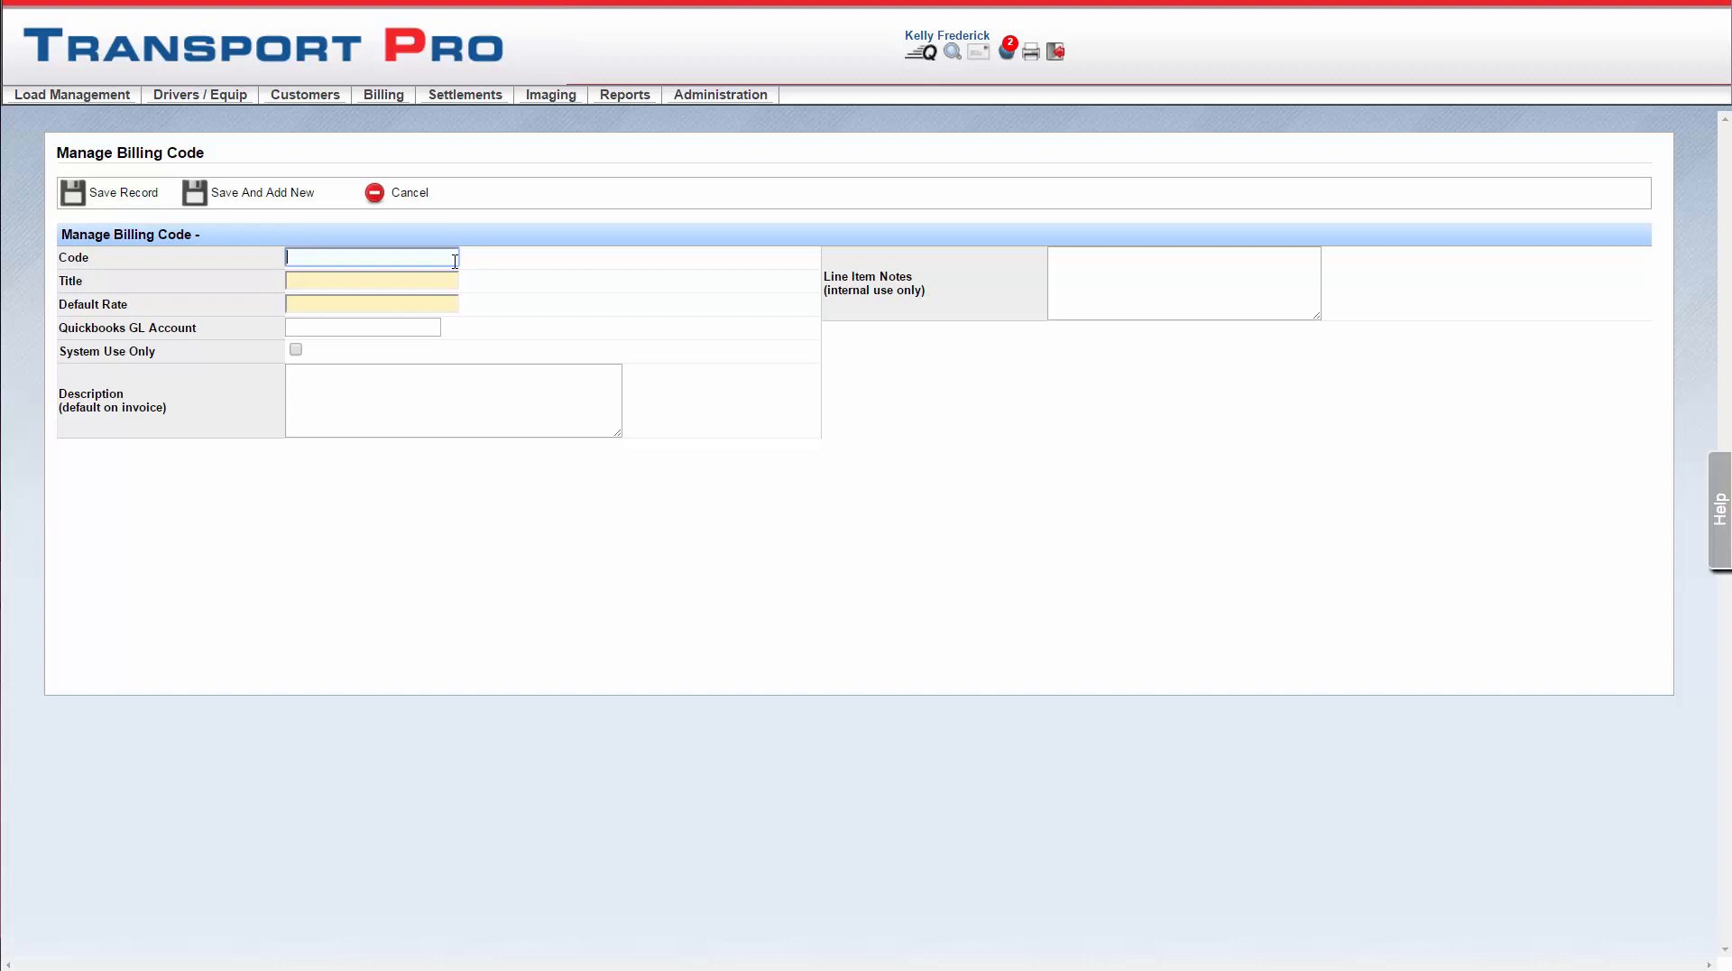
pyautogui.write('DET')
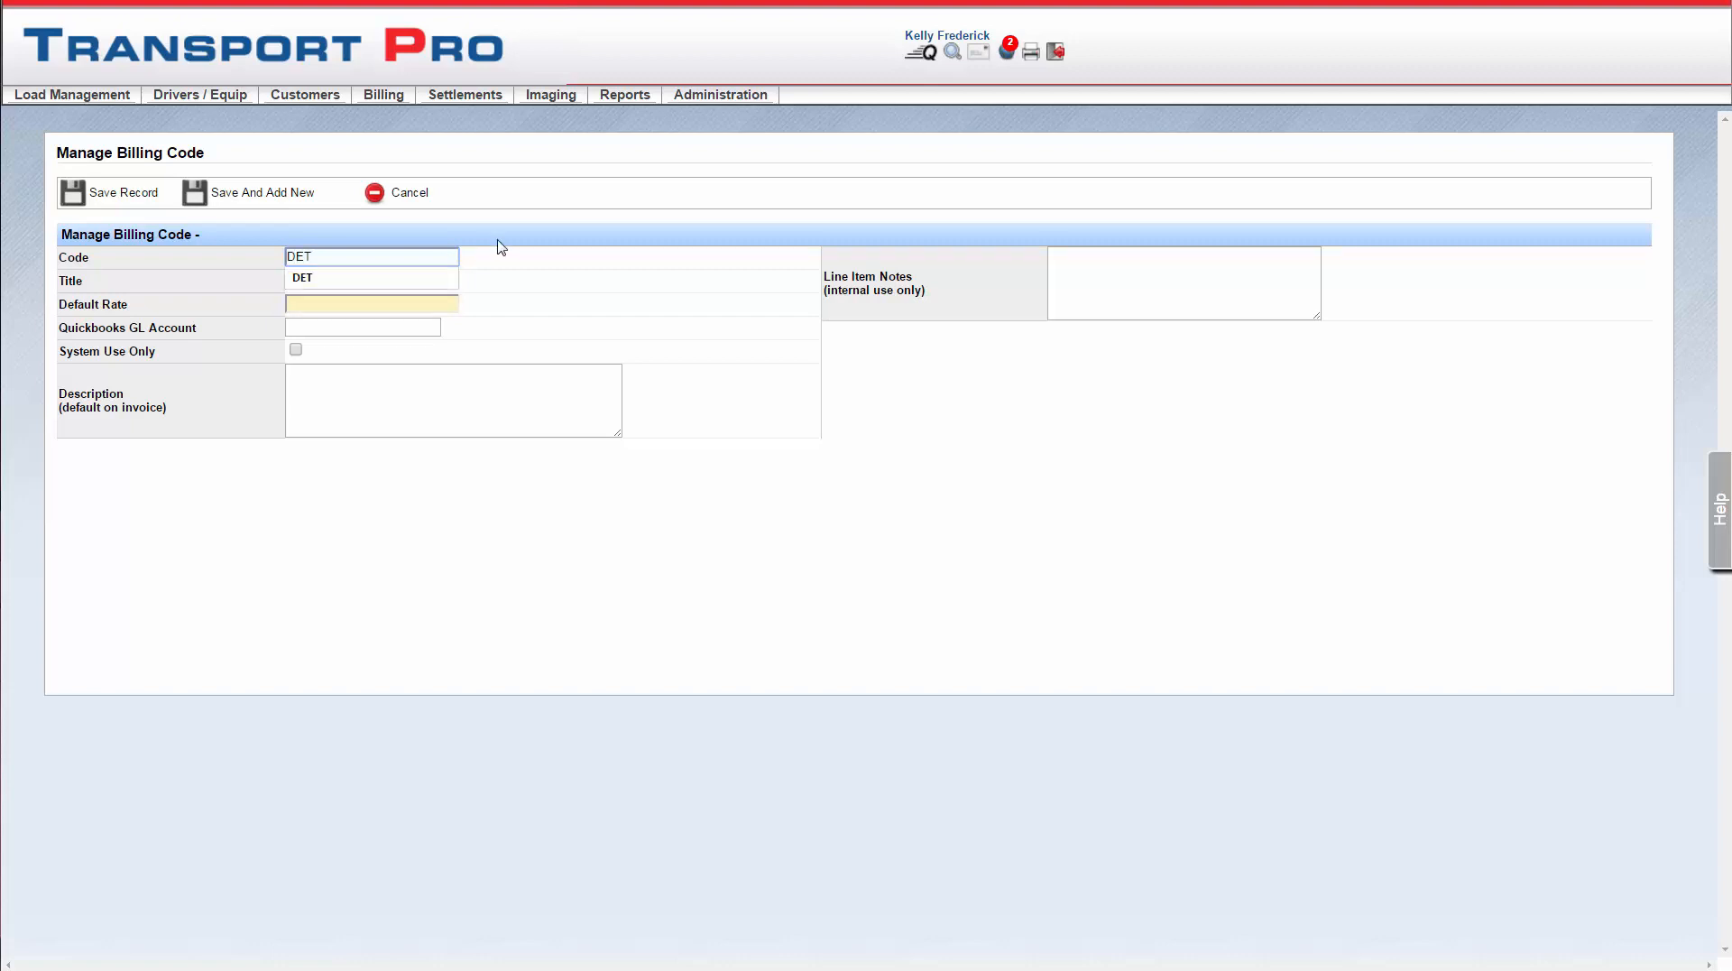
pyautogui.click(504, 248)
# - Set the billing code's title to Detention and its default rate to 50
pyautogui.click(435, 279)
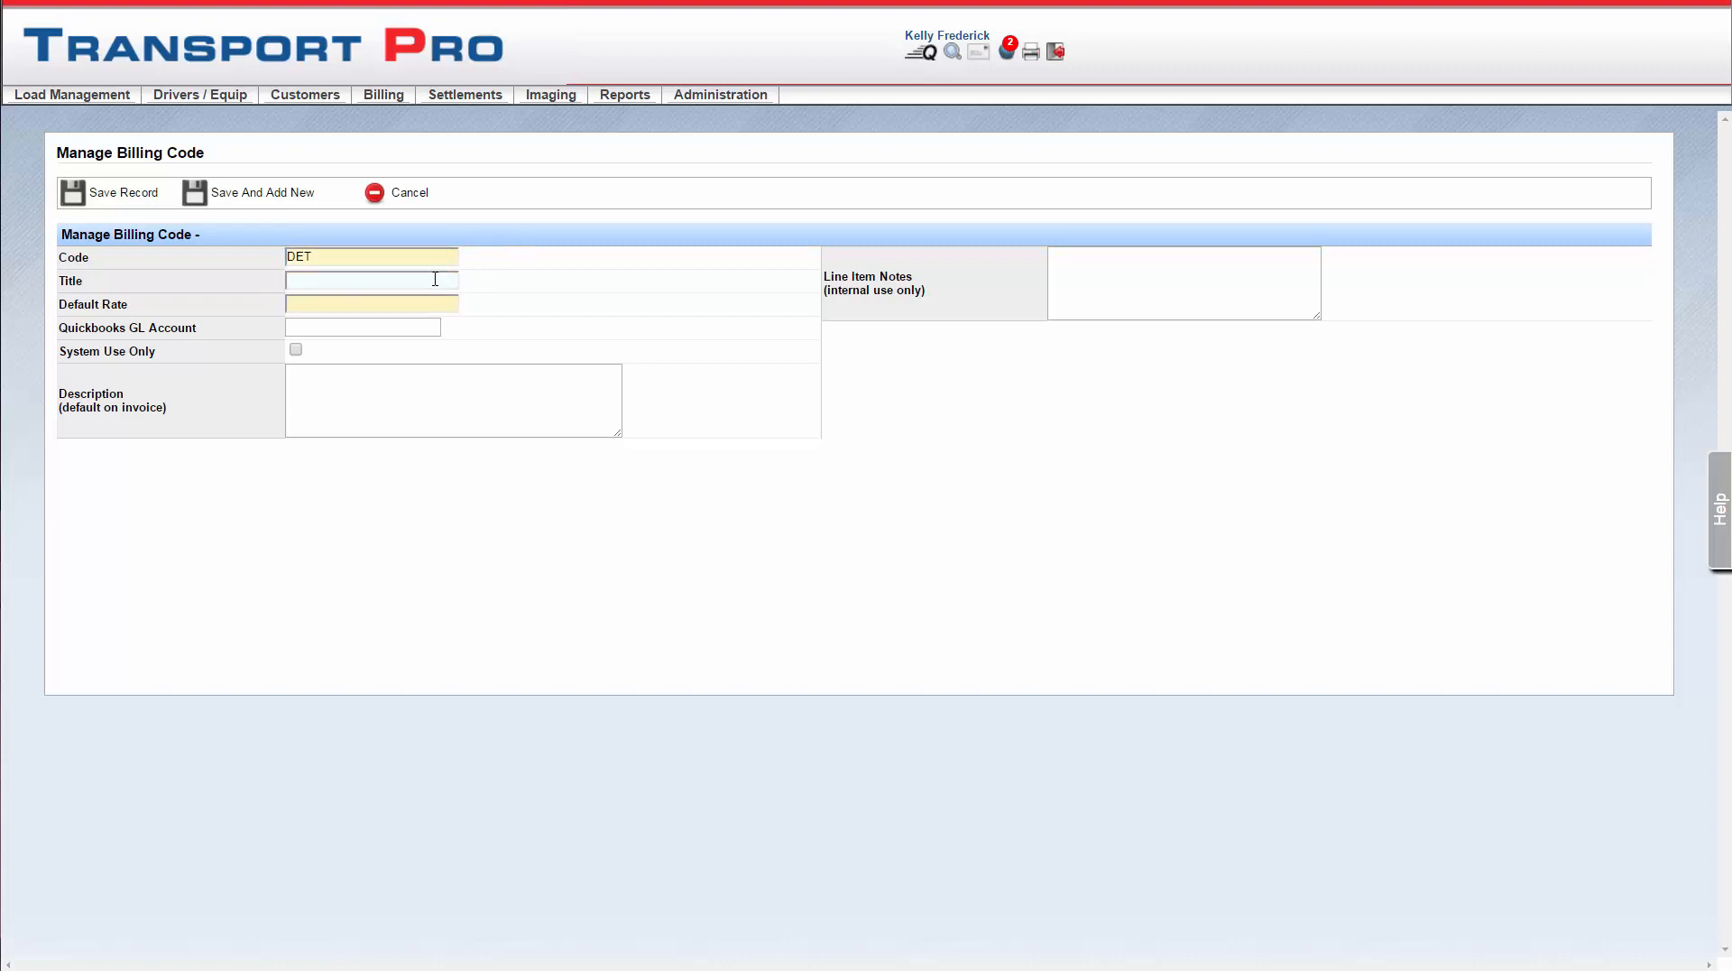
pyautogui.click(435, 279)
pyautogui.write('Detentio')
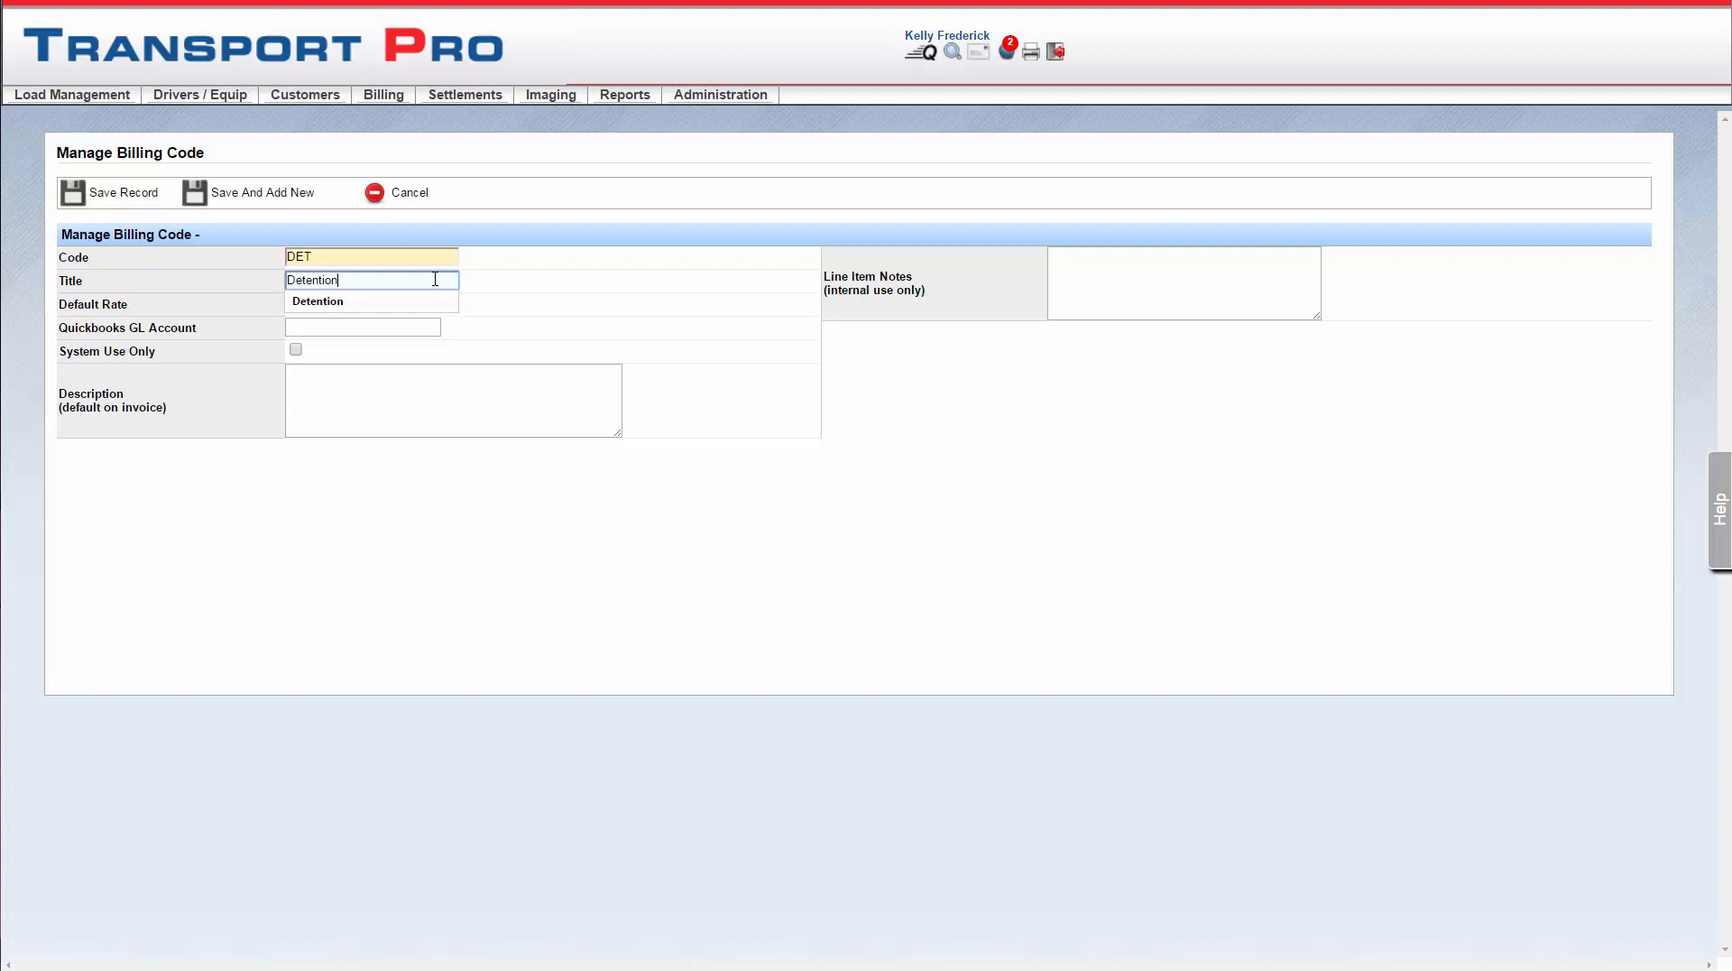
pyautogui.write('n')
pyautogui.press('Tab')
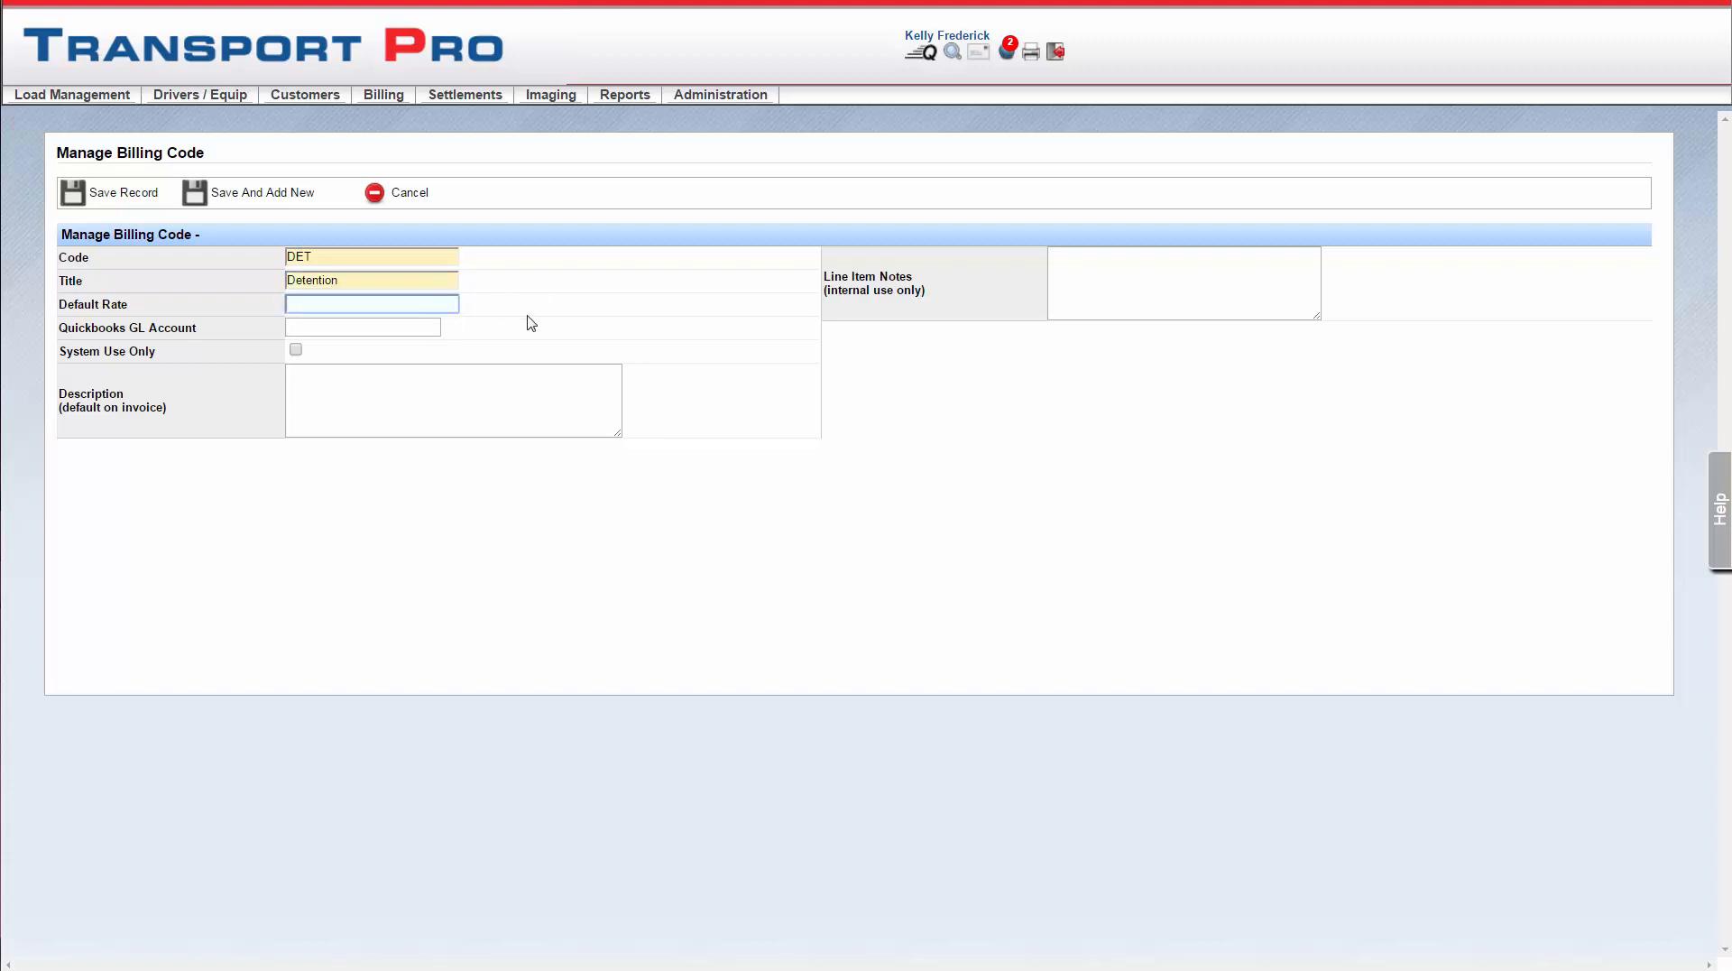
pyautogui.write('50')
pyautogui.press('Tab')
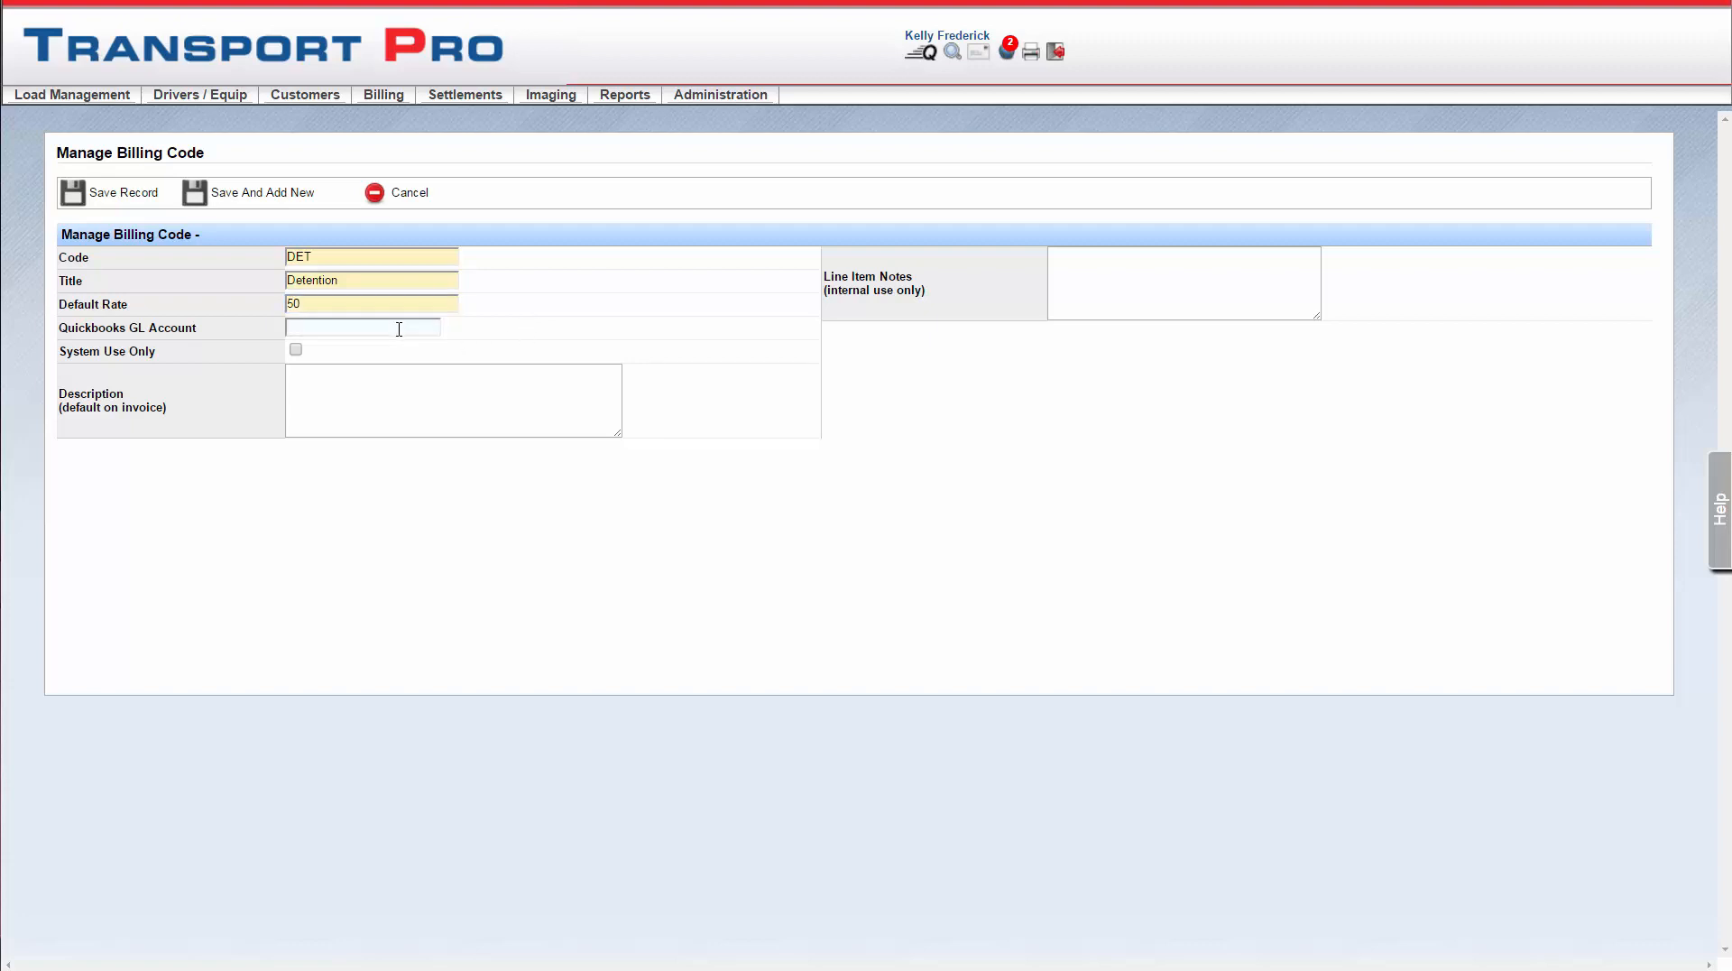
# - Set the billing code's Quickbooks GL account to 3000.5 and leave System Use Only unchecked
pyautogui.click(399, 329)
pyautogui.click(516, 341)
pyautogui.click(439, 328)
pyautogui.write('3000')
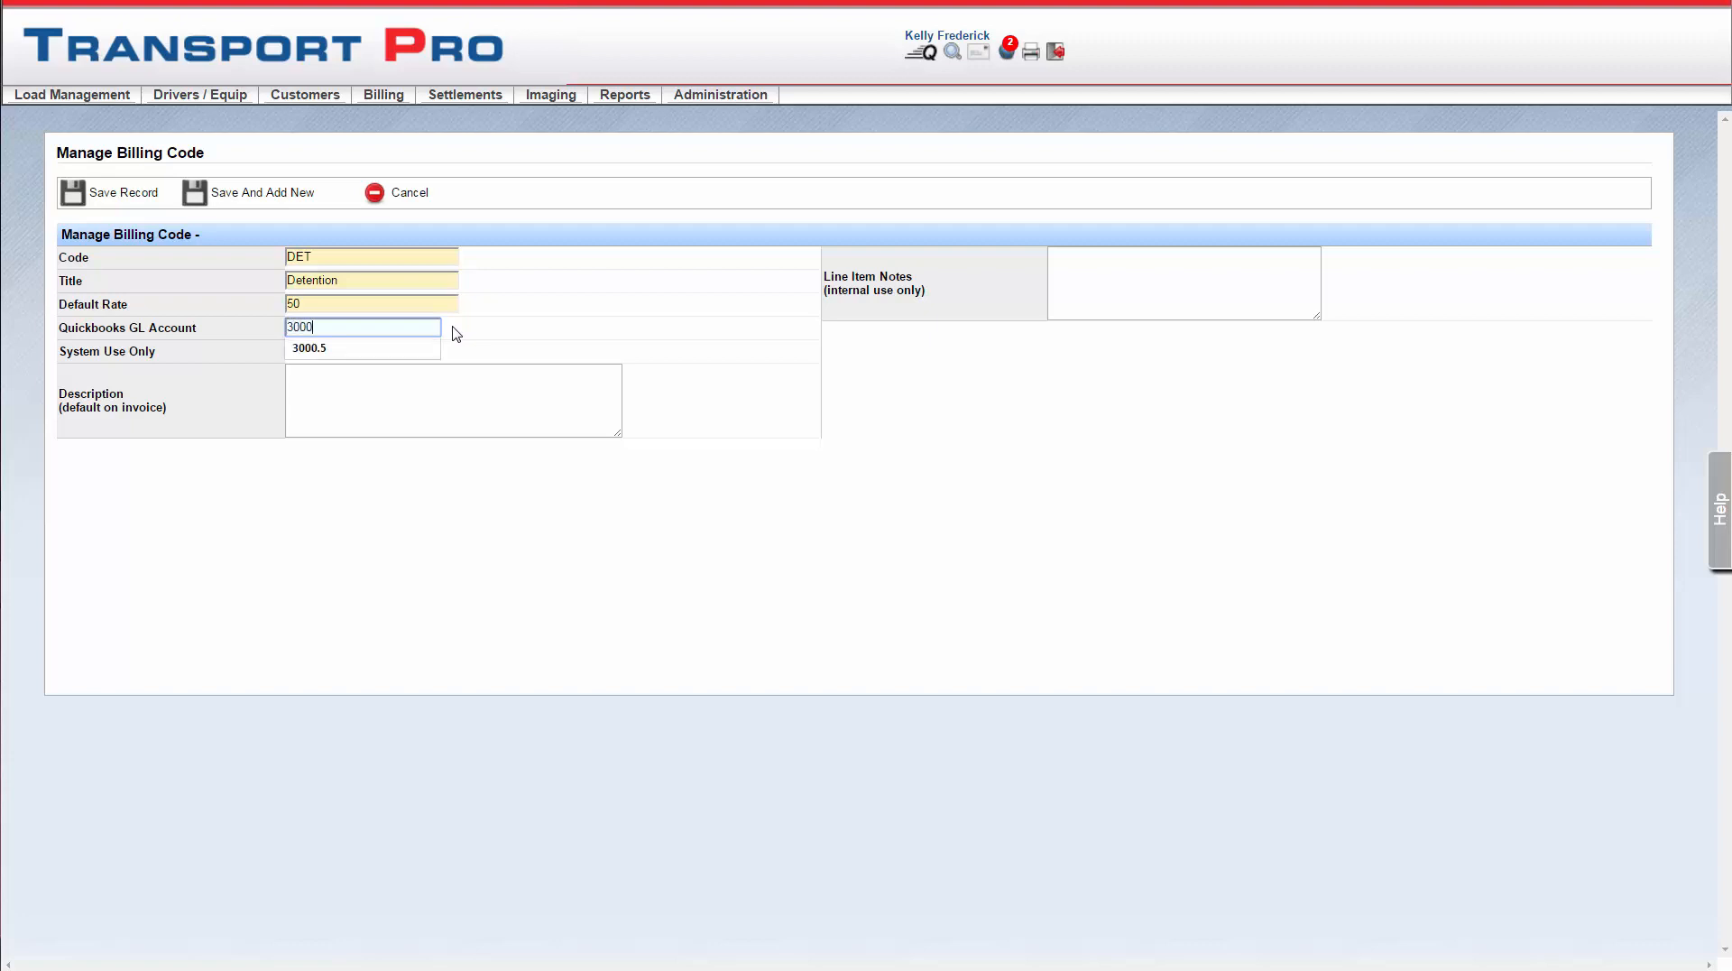
pyautogui.write('.5')
pyautogui.click(476, 339)
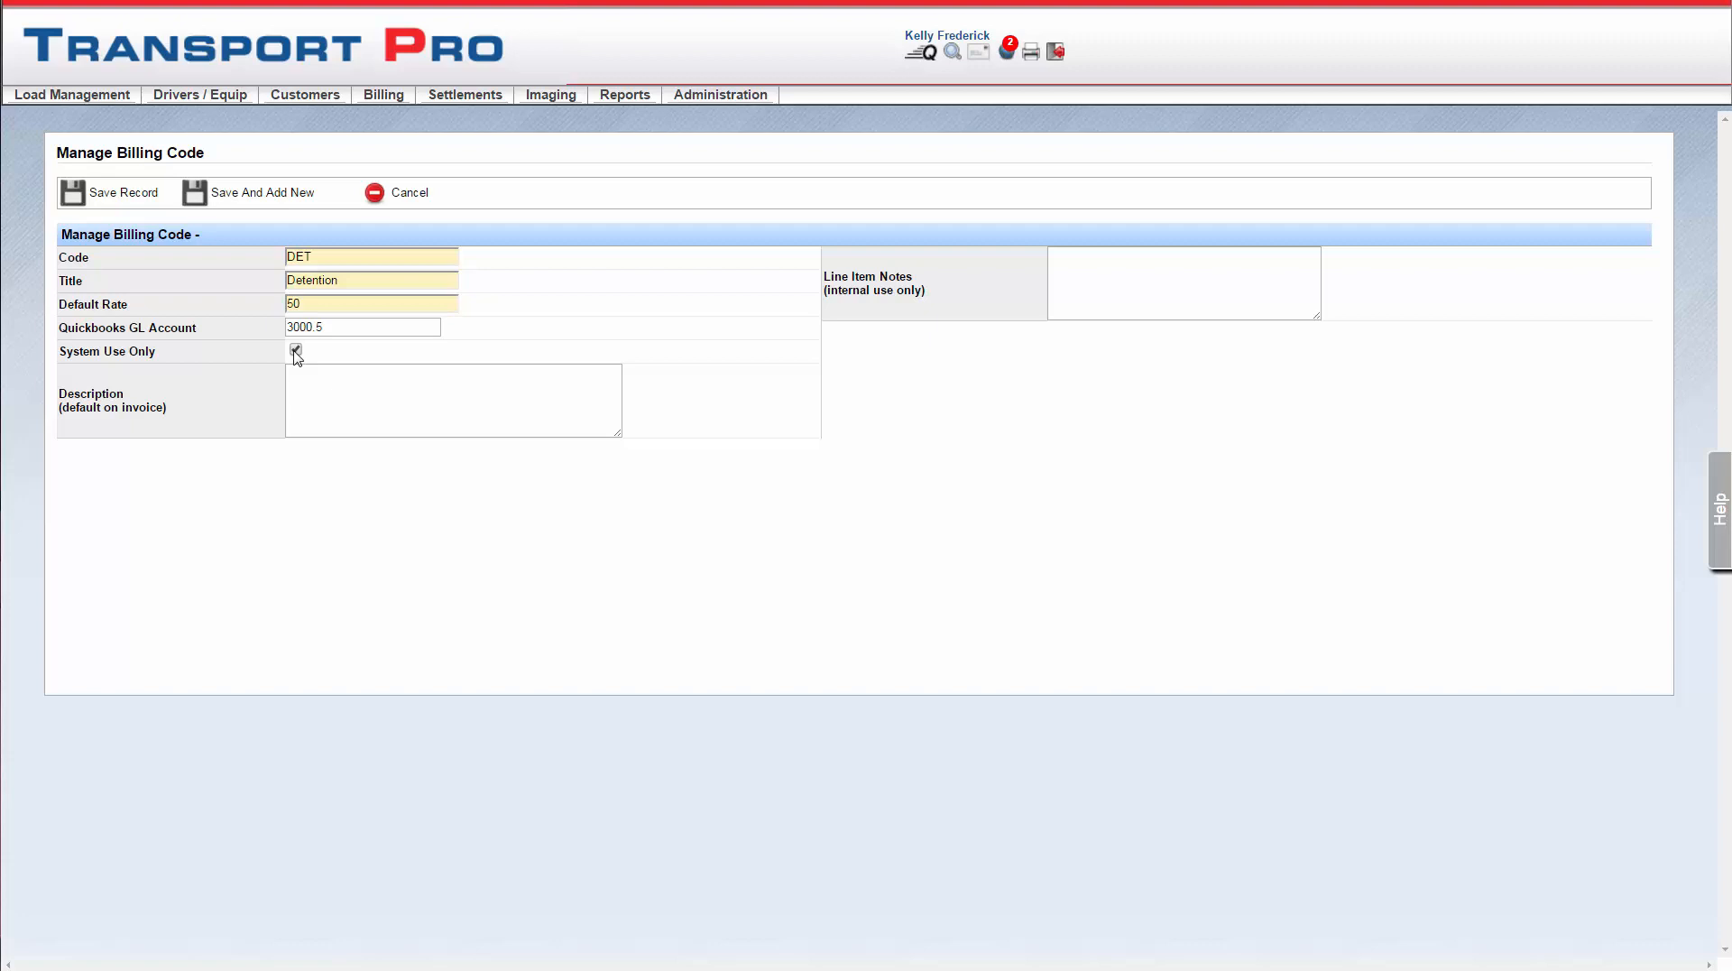
pyautogui.click(295, 350)
# - Enter Detention as the default invoice description and save the billing code record
pyautogui.click(303, 378)
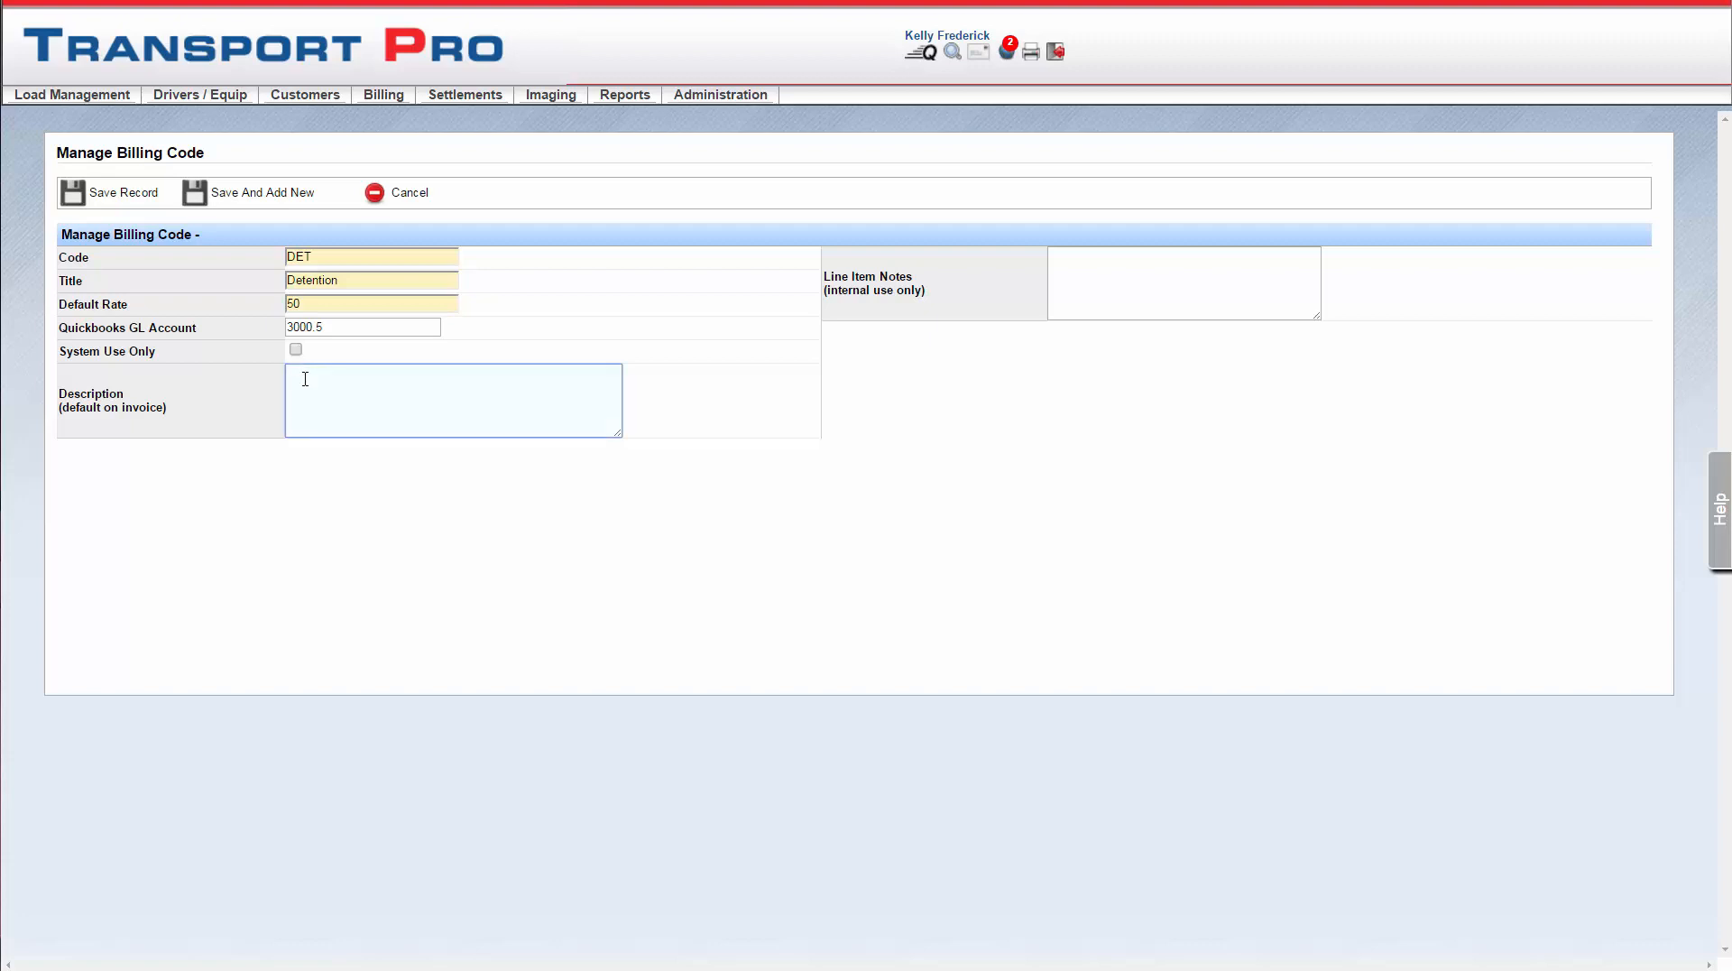
pyautogui.write('Detention')
pyautogui.click(760, 312)
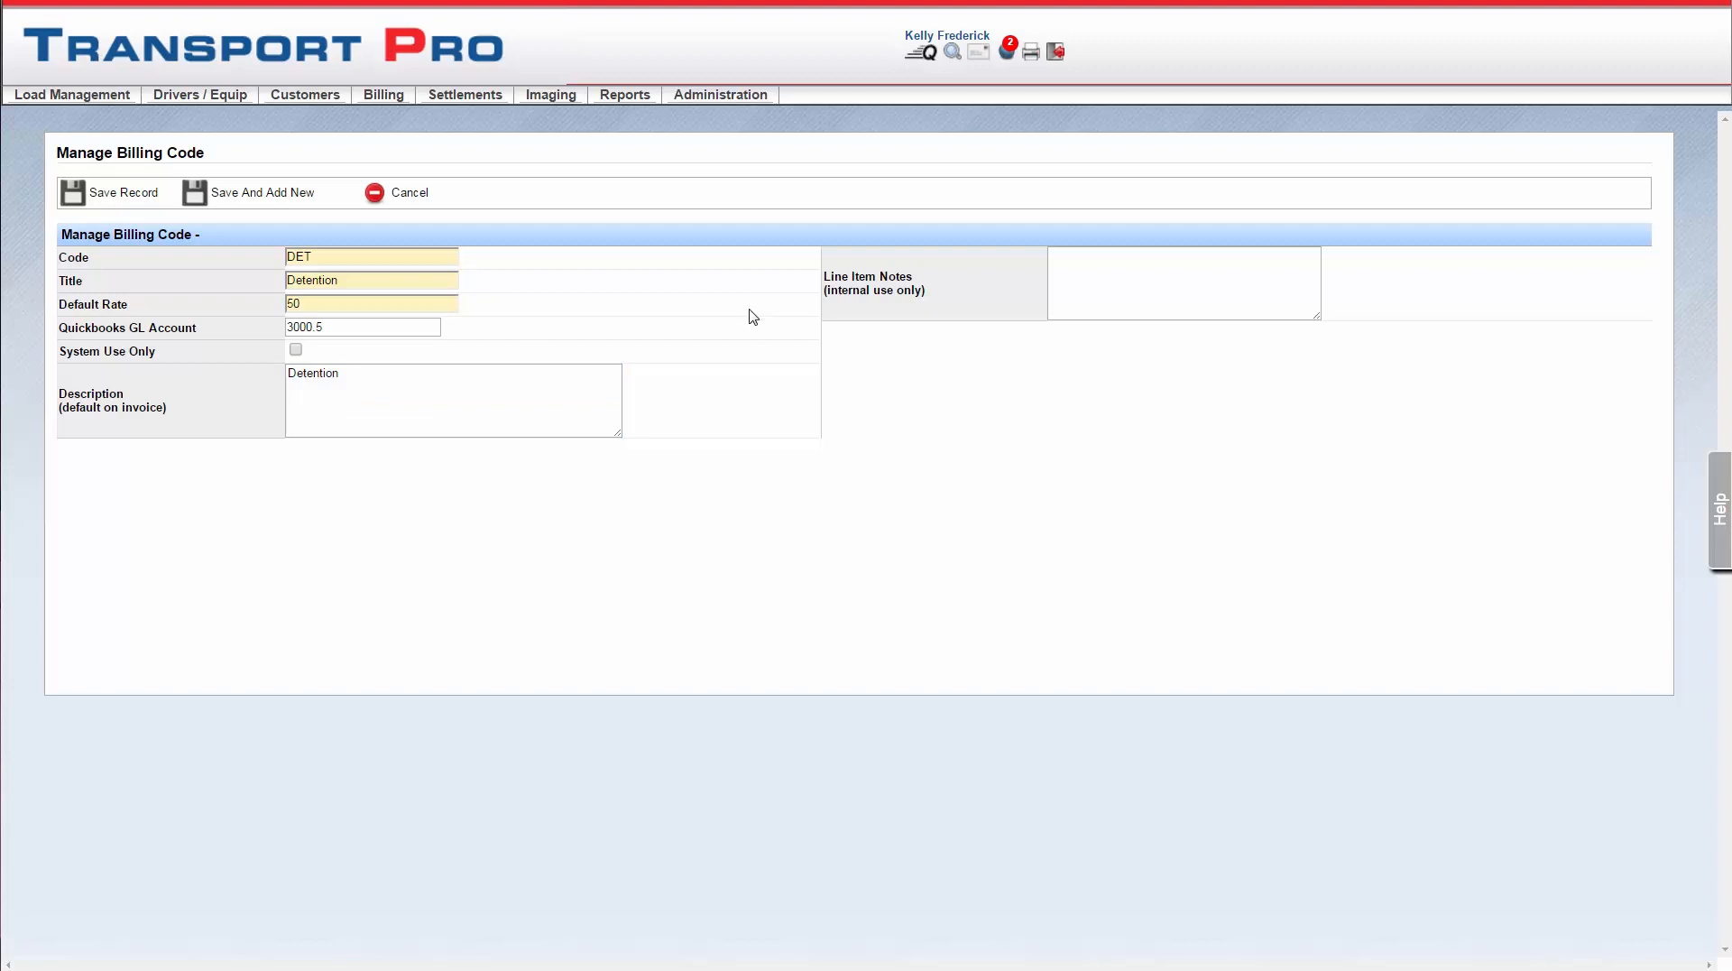
pyautogui.click(1078, 273)
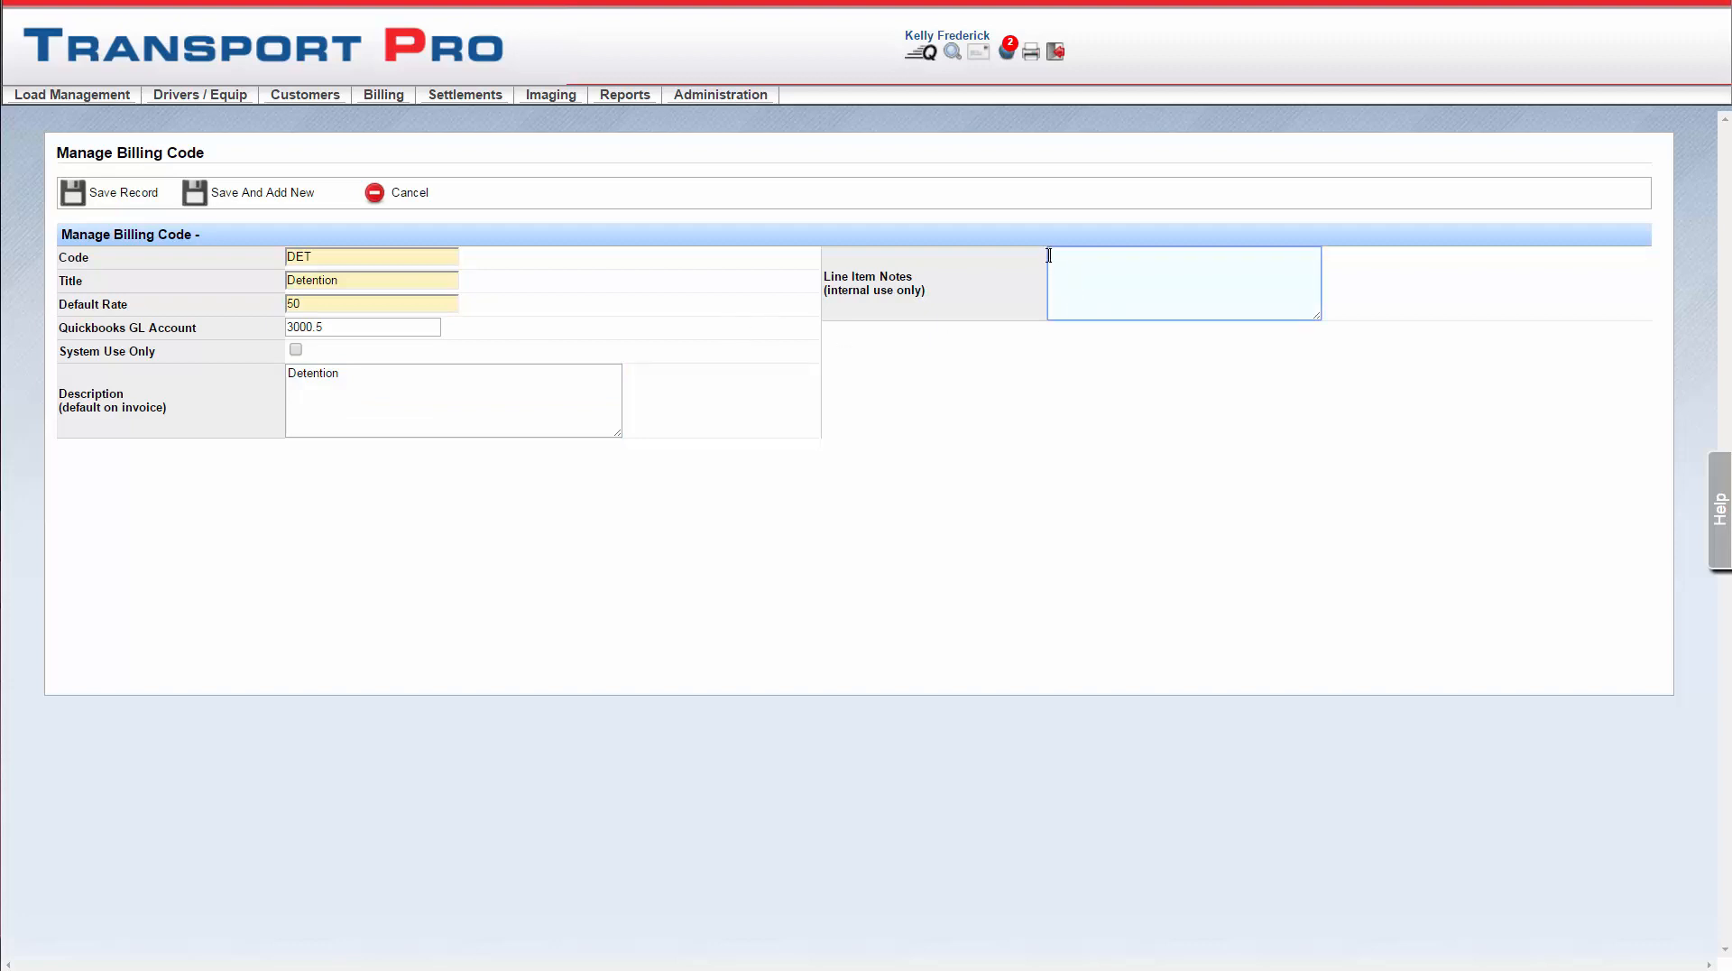
pyautogui.click(137, 200)
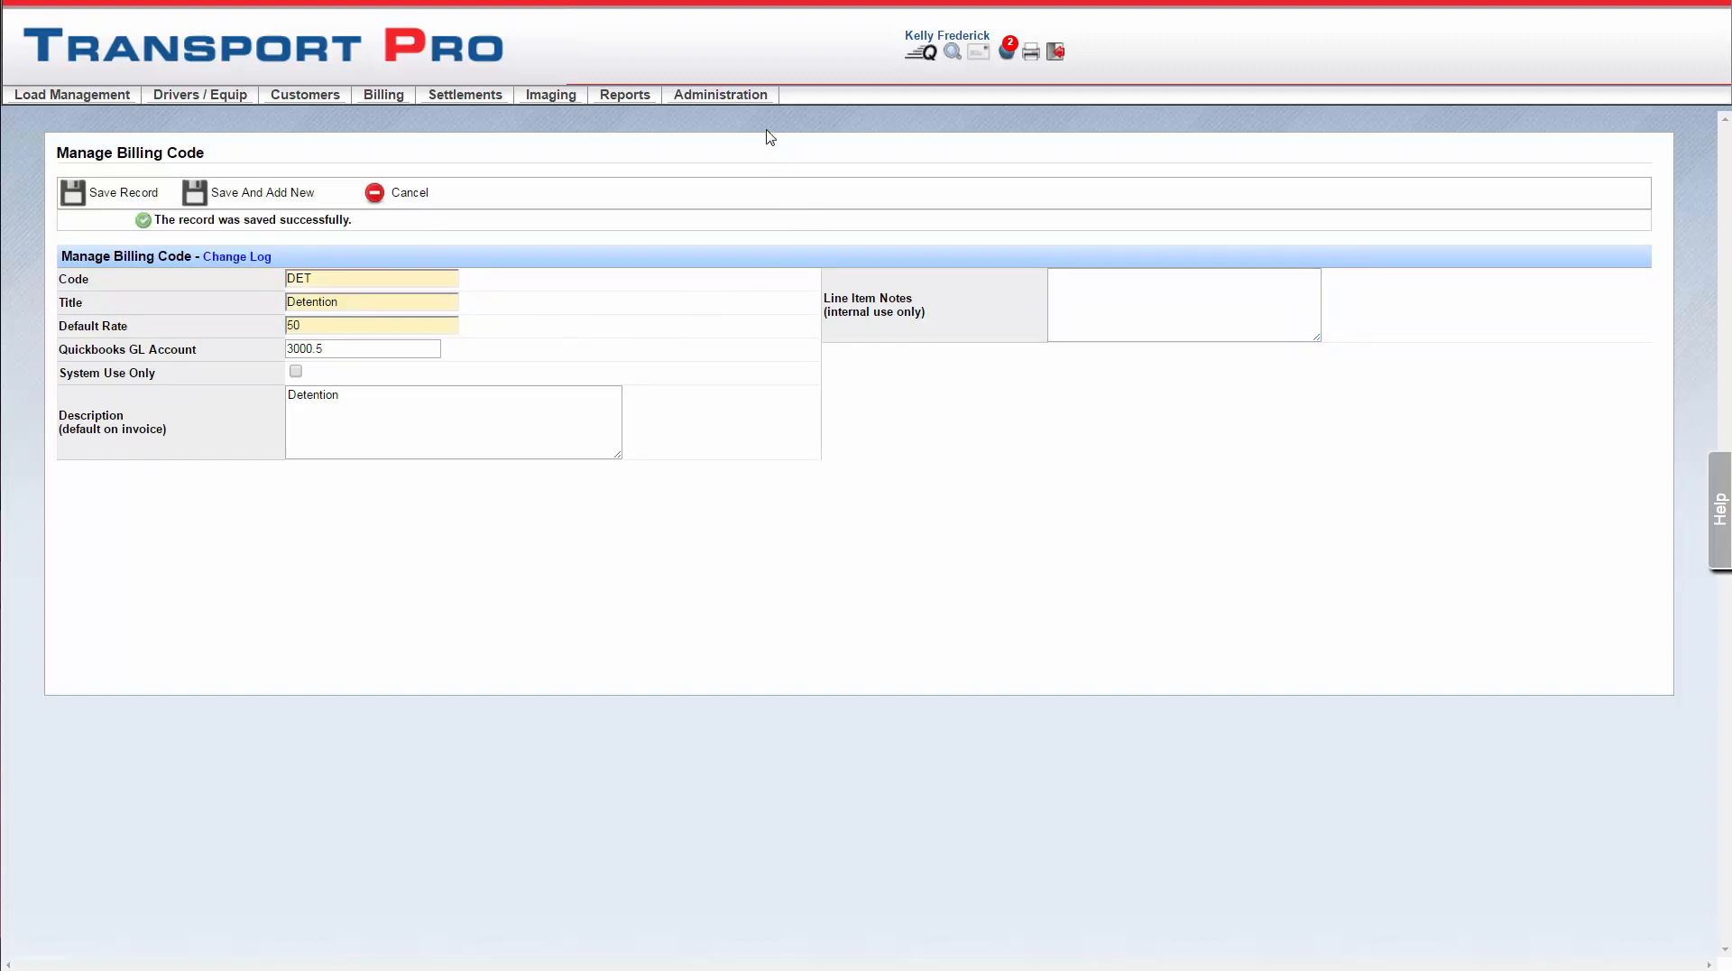
# - Search all billing codes without any filters and open the ACT C record for review
pyautogui.moveTo(762, 102)
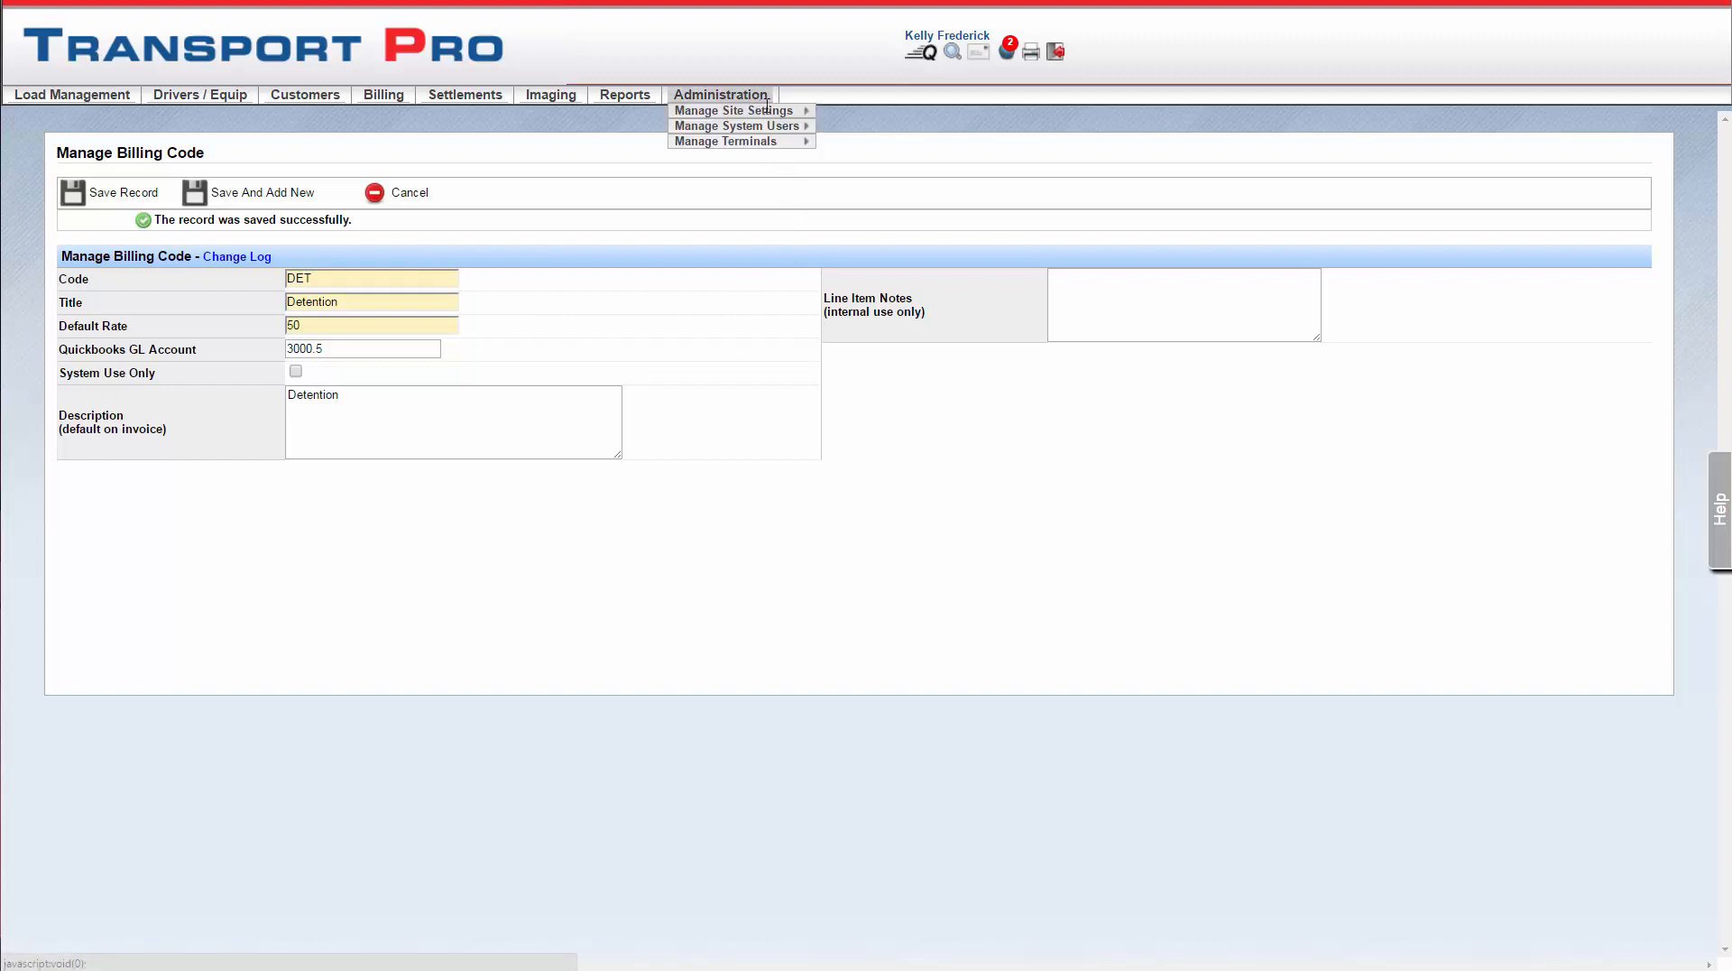
pyautogui.moveTo(980, 131)
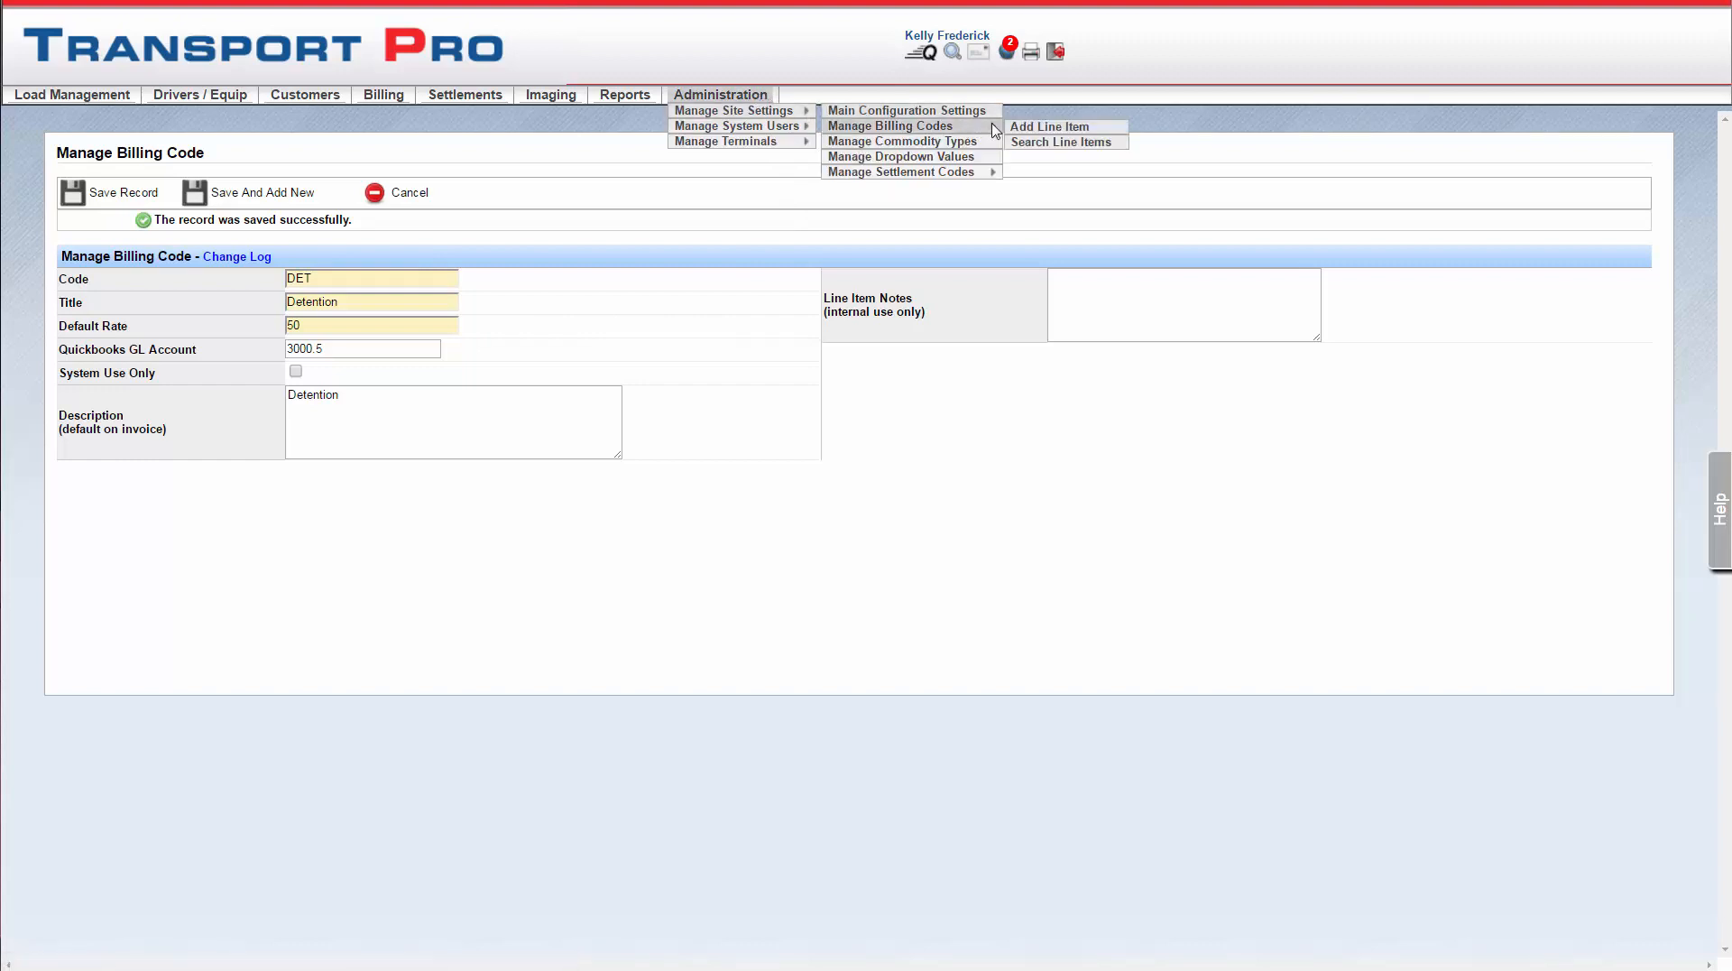
pyautogui.click(1036, 142)
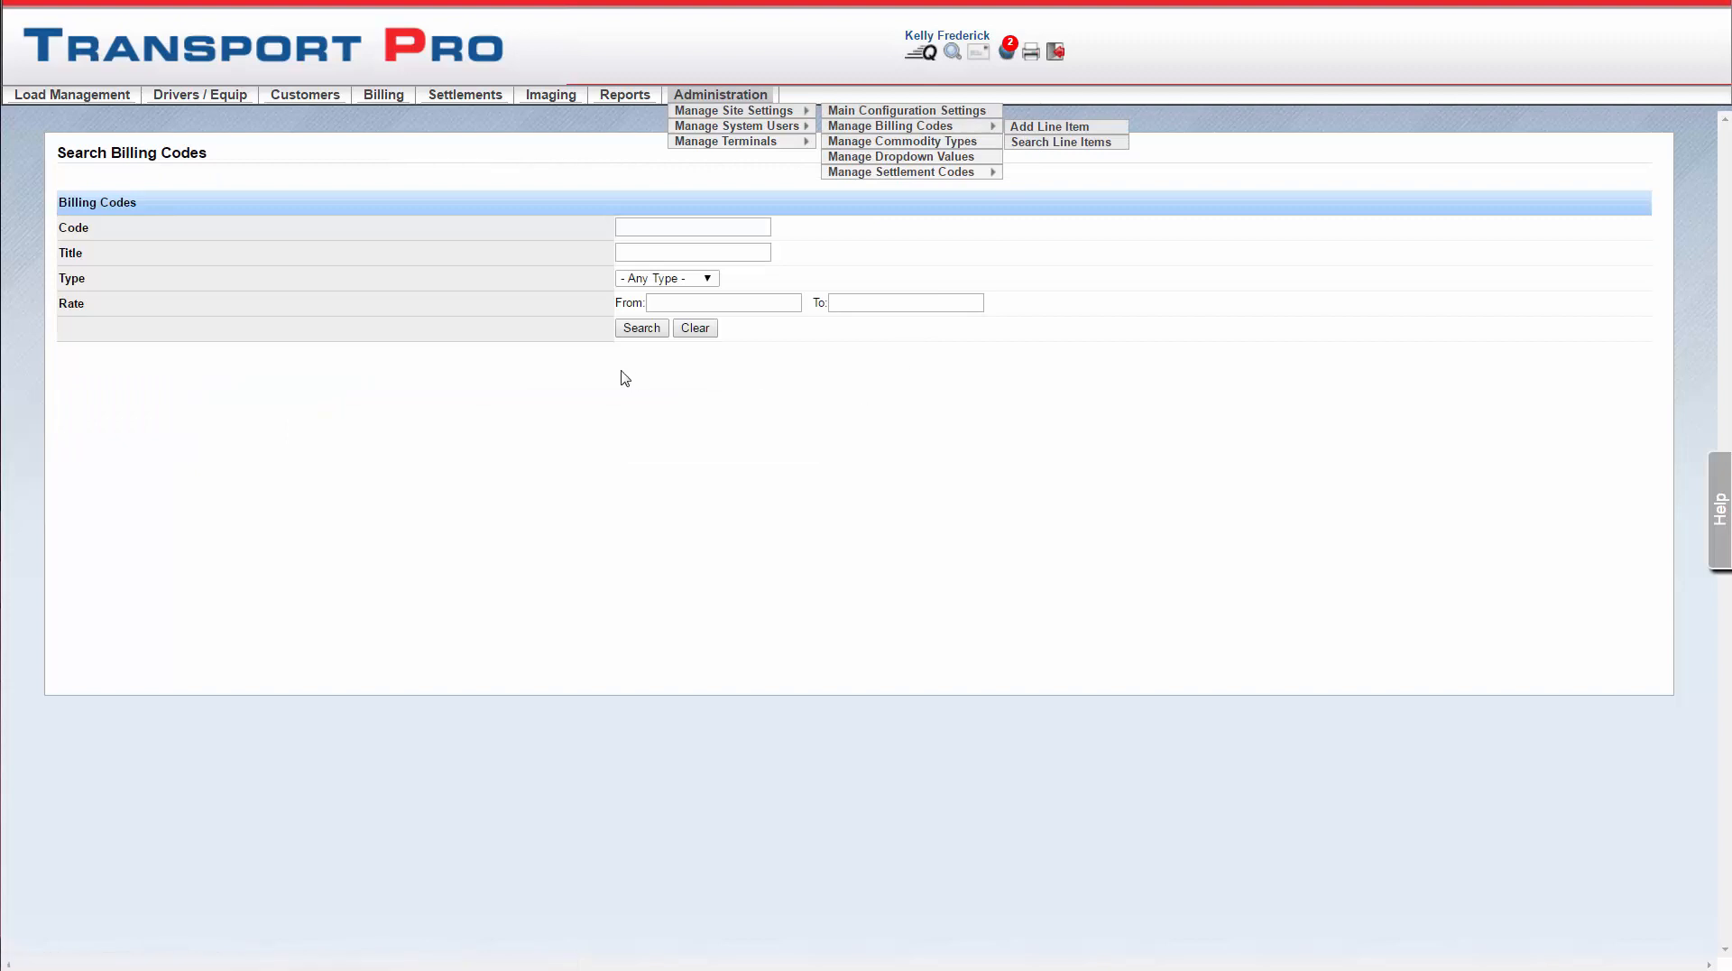
pyautogui.click(649, 224)
pyautogui.click(636, 253)
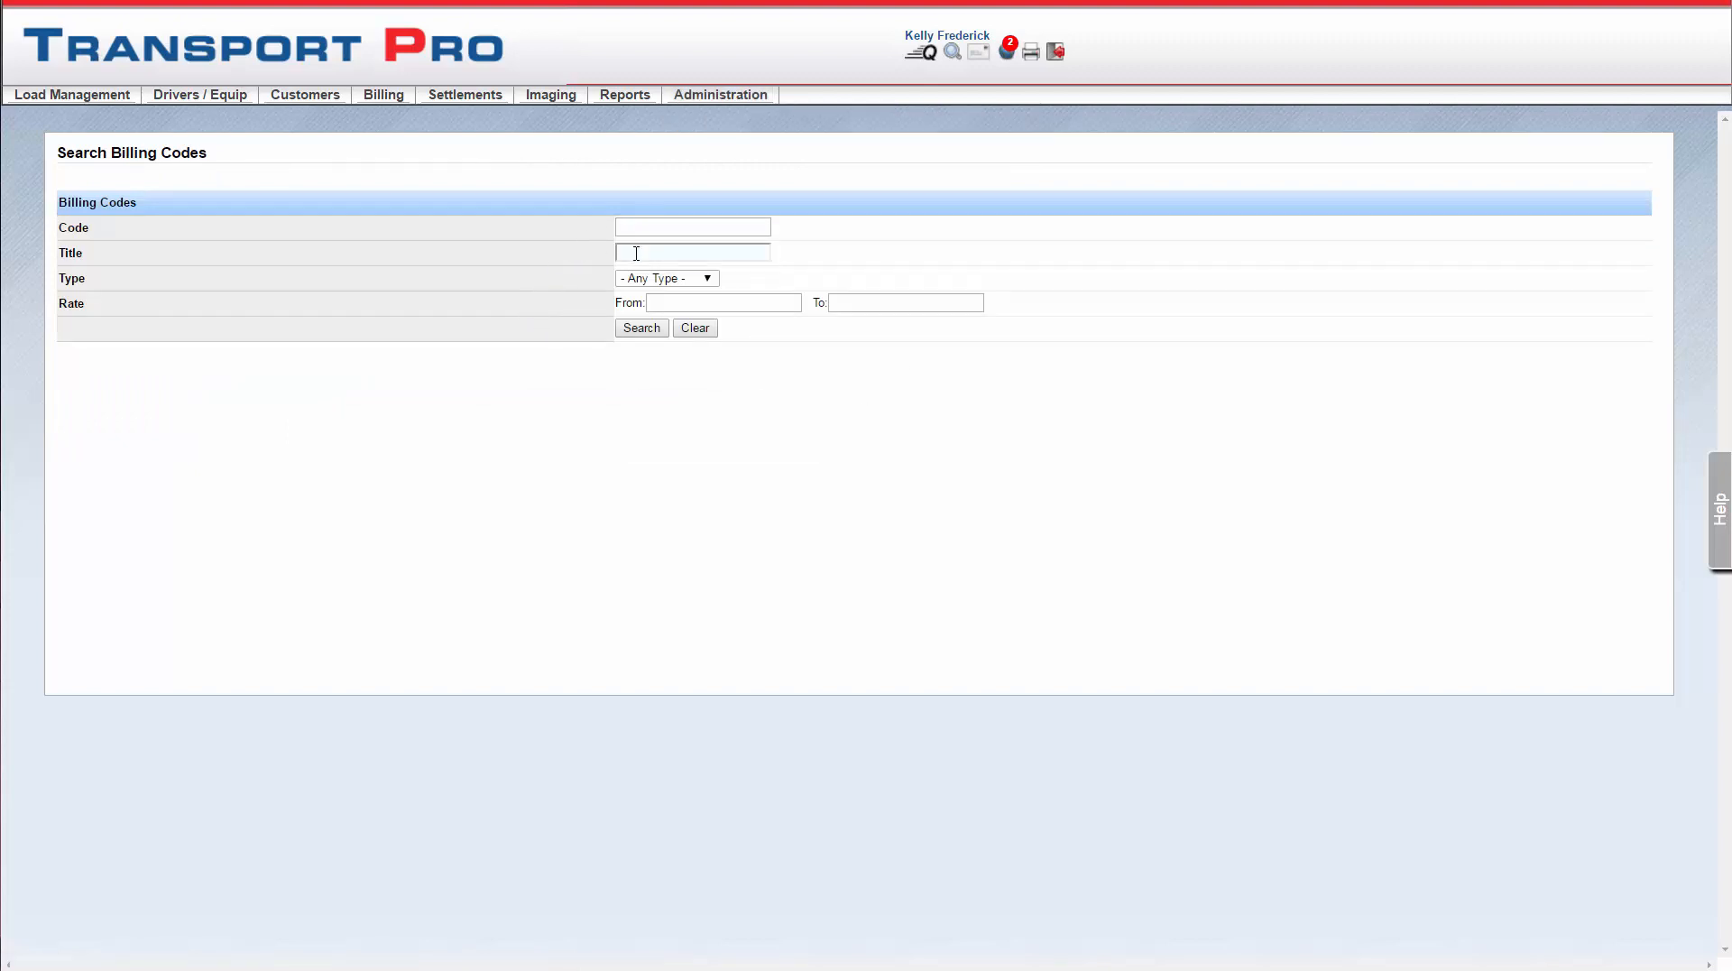
pyautogui.click(719, 303)
pyautogui.click(641, 329)
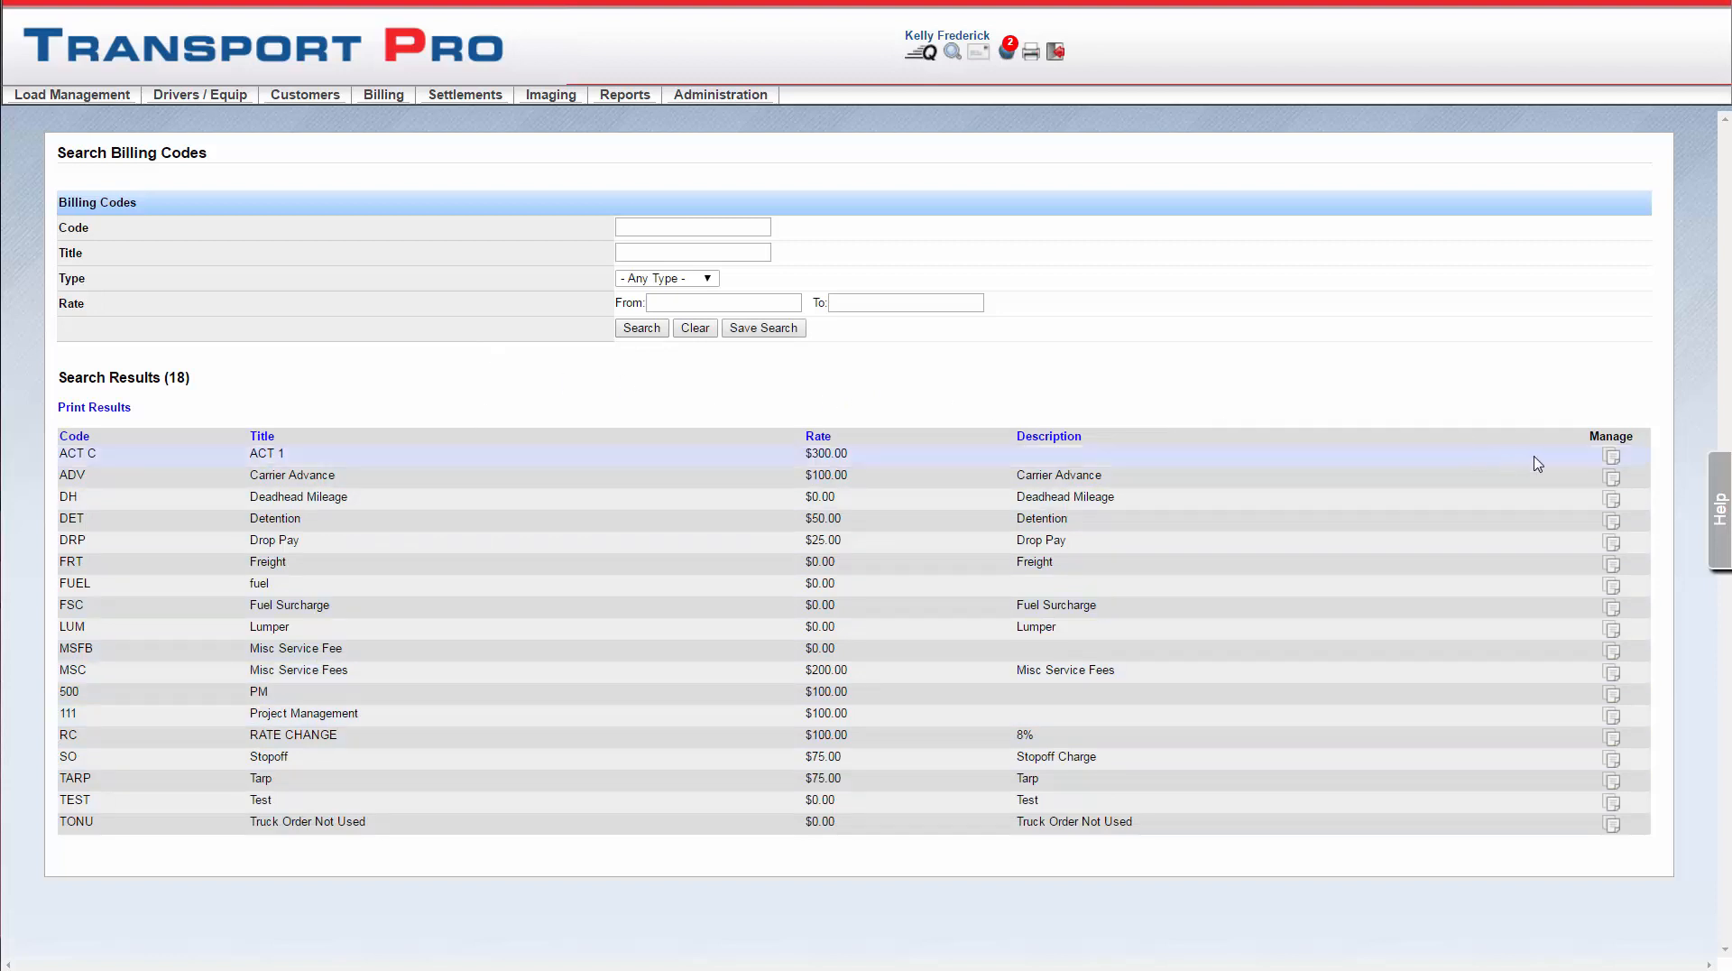
pyautogui.click(1611, 462)
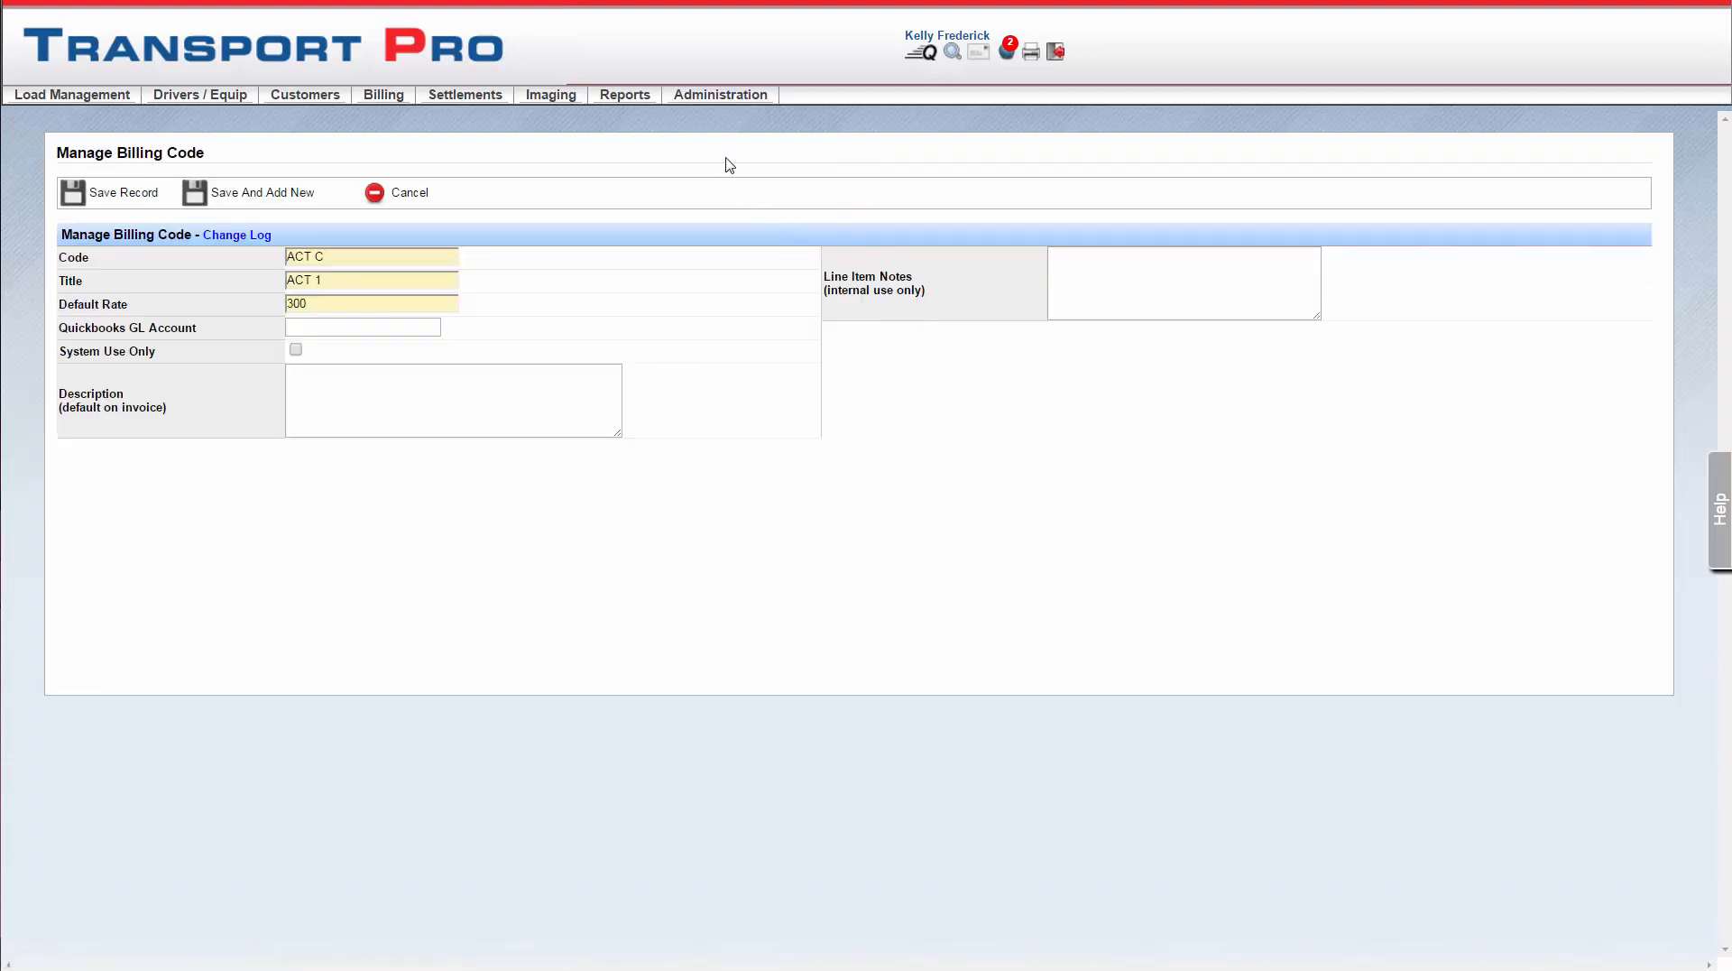
# - Add a new settlement code with the code DET and the internal description Detention
pyautogui.moveTo(726, 98)
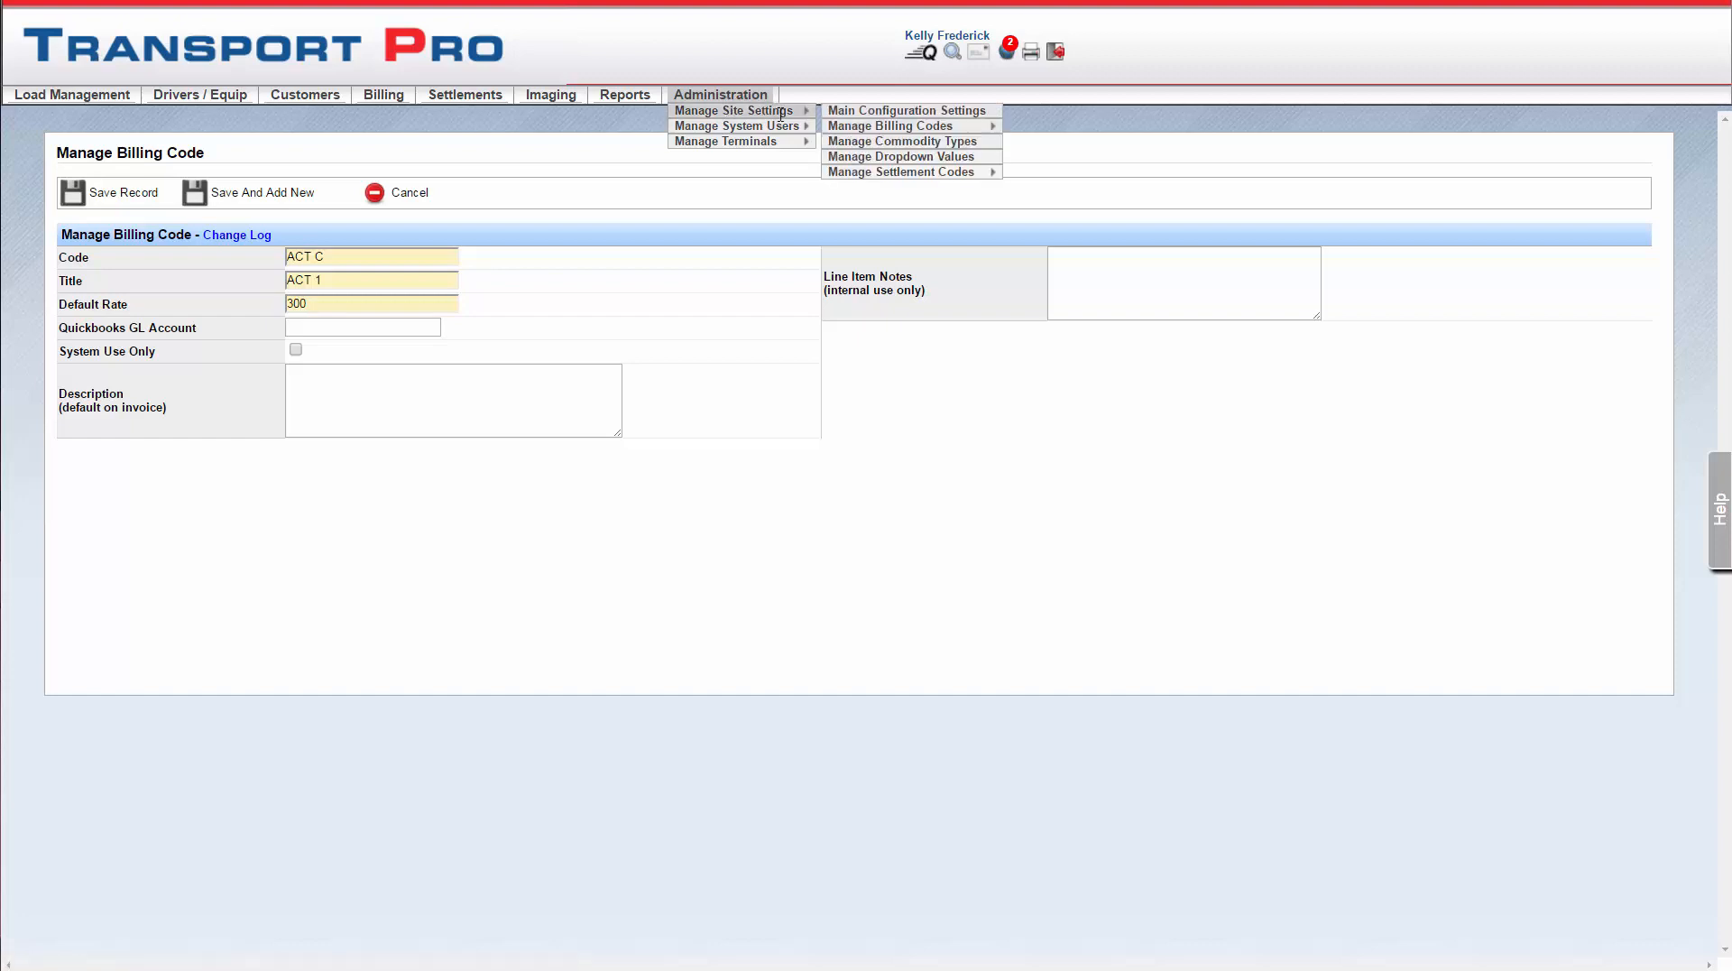
pyautogui.moveTo(980, 174)
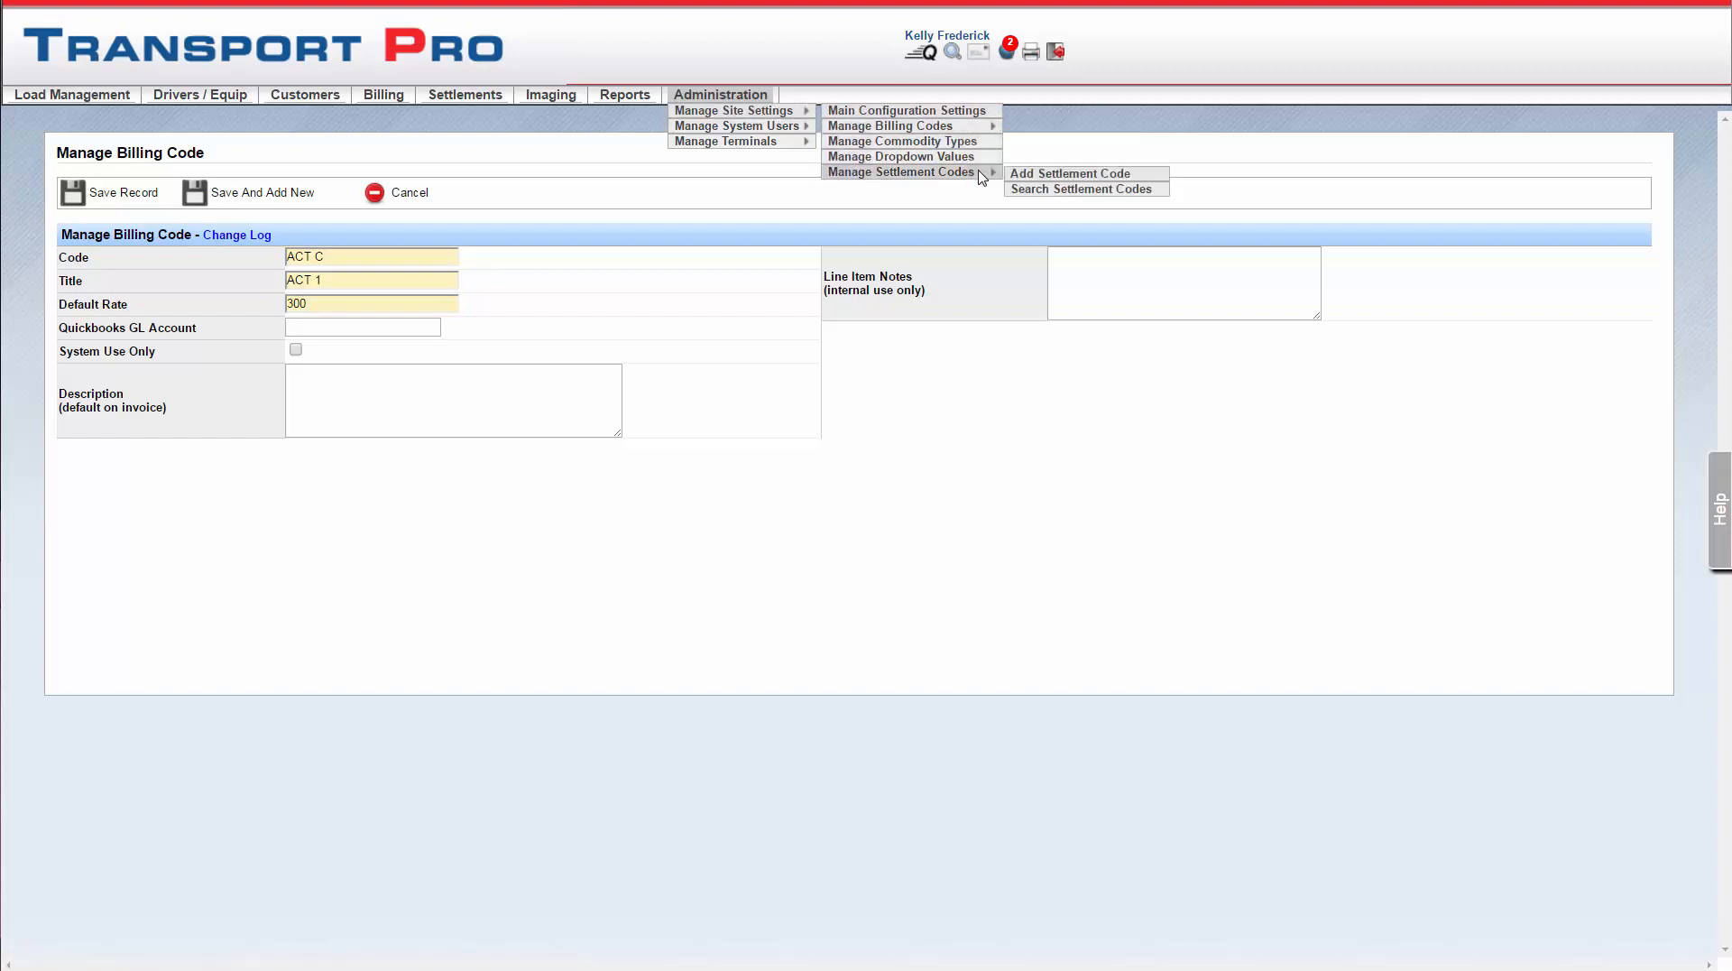
pyautogui.click(1055, 176)
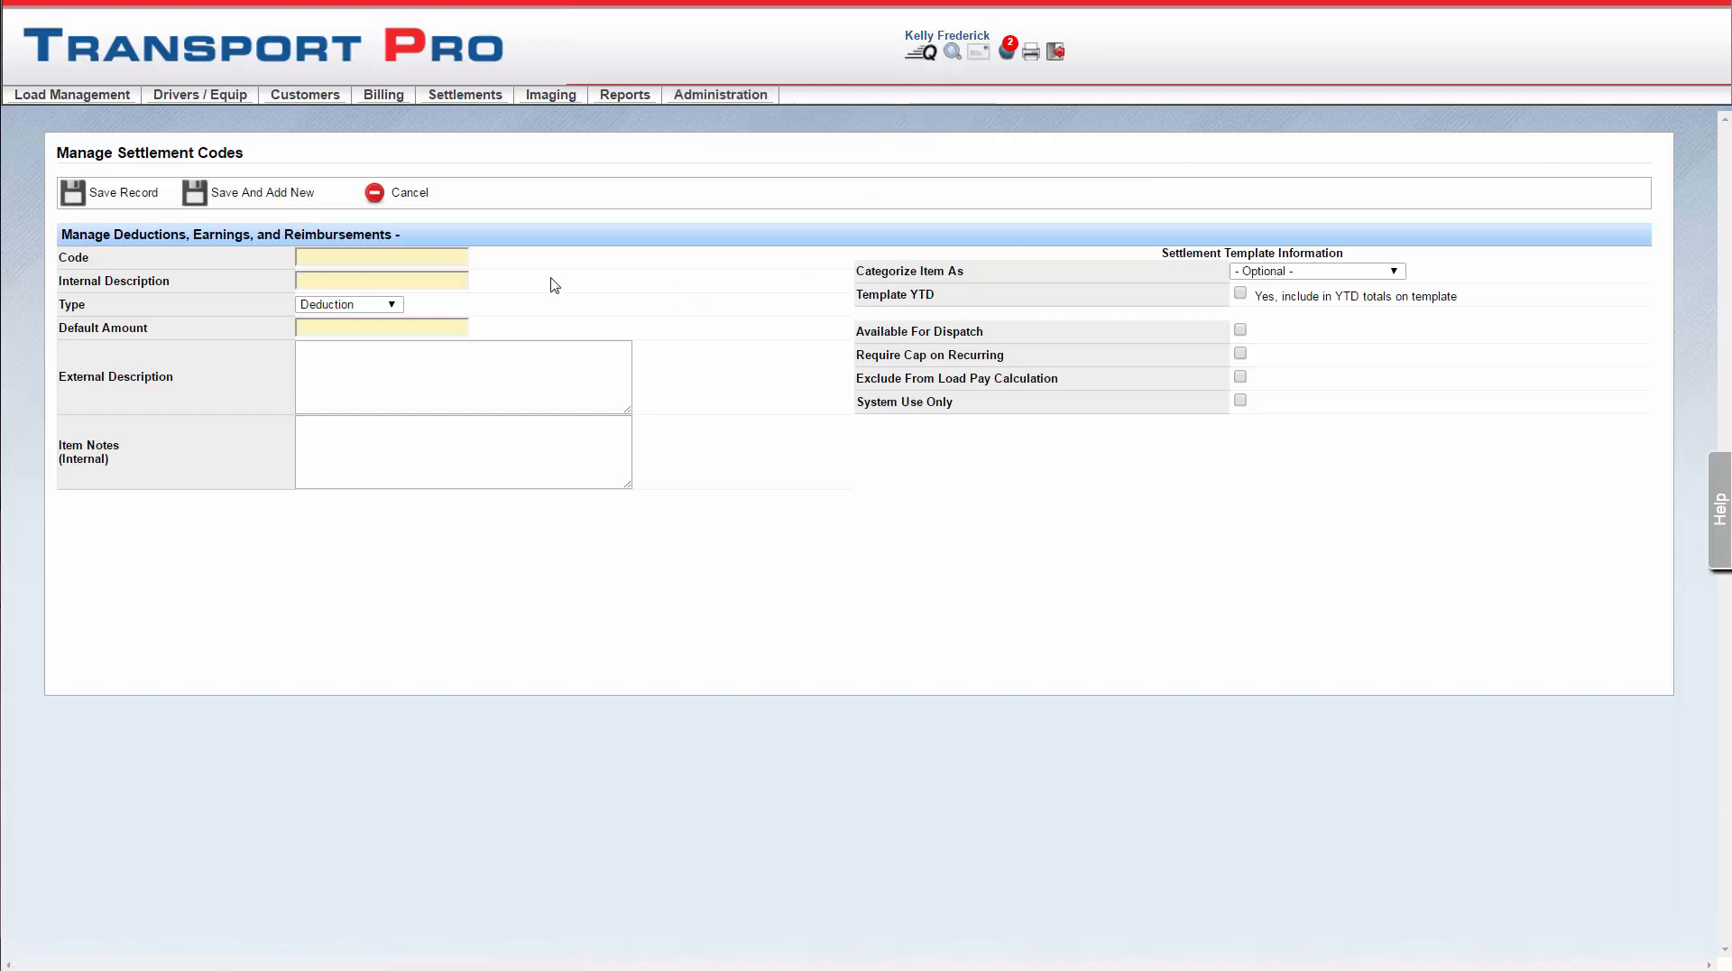
pyautogui.click(465, 259)
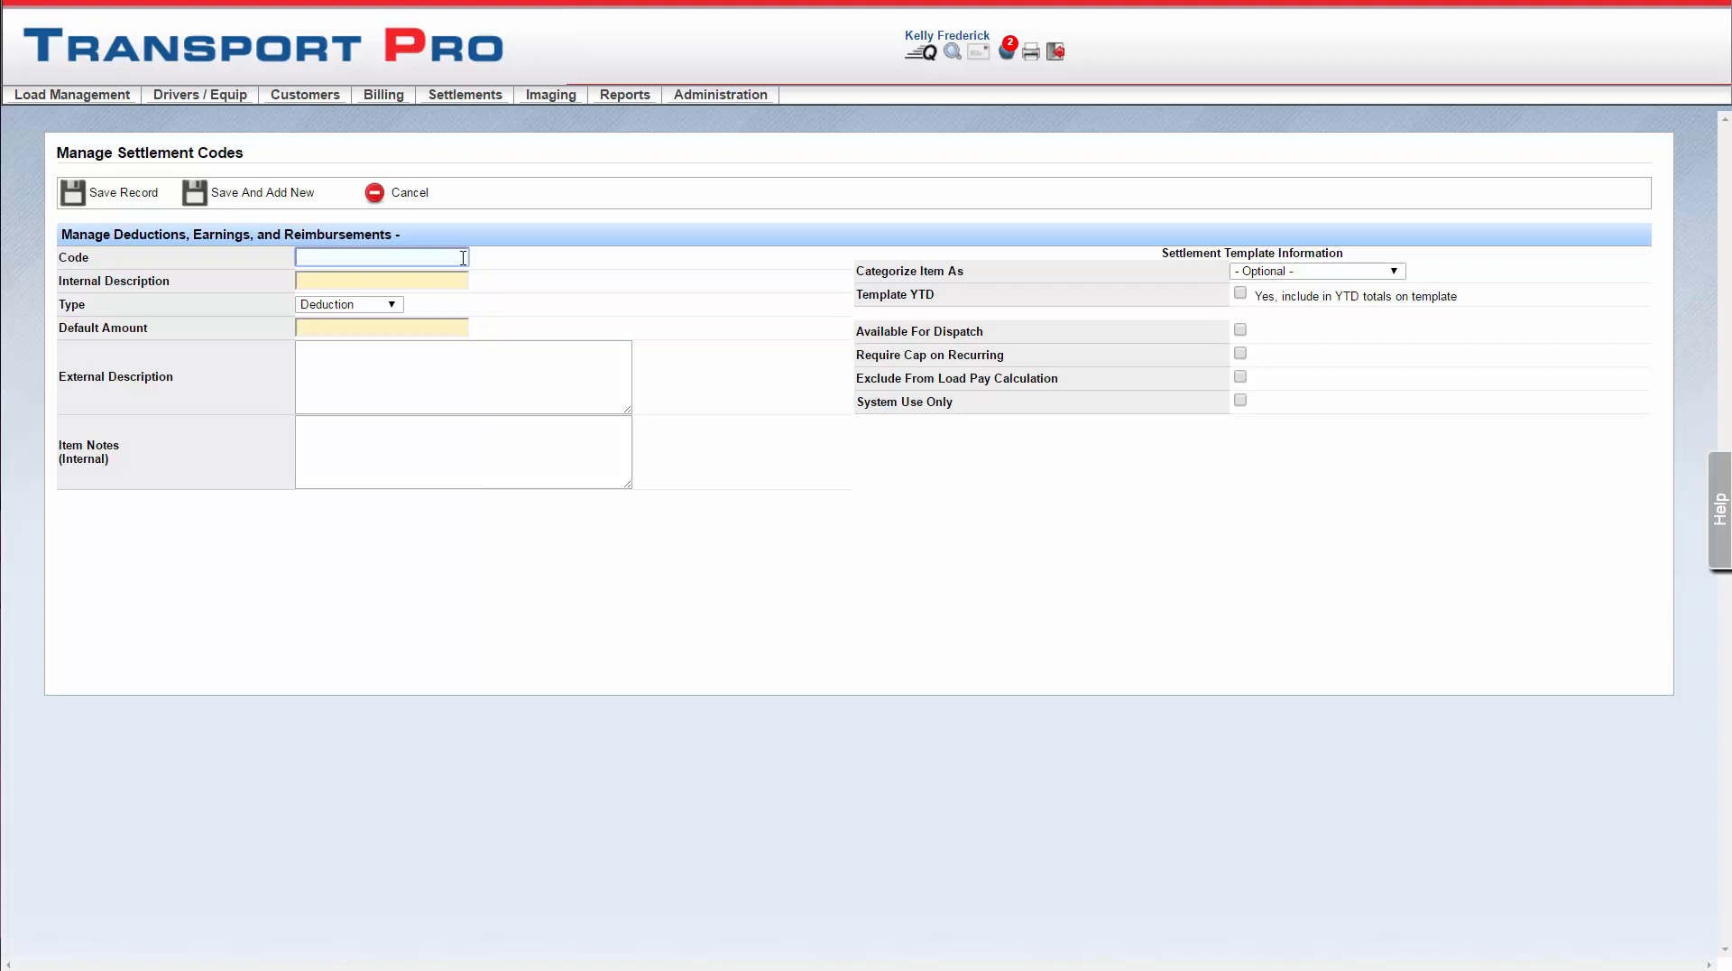
pyautogui.write('DET')
pyautogui.press('Tab')
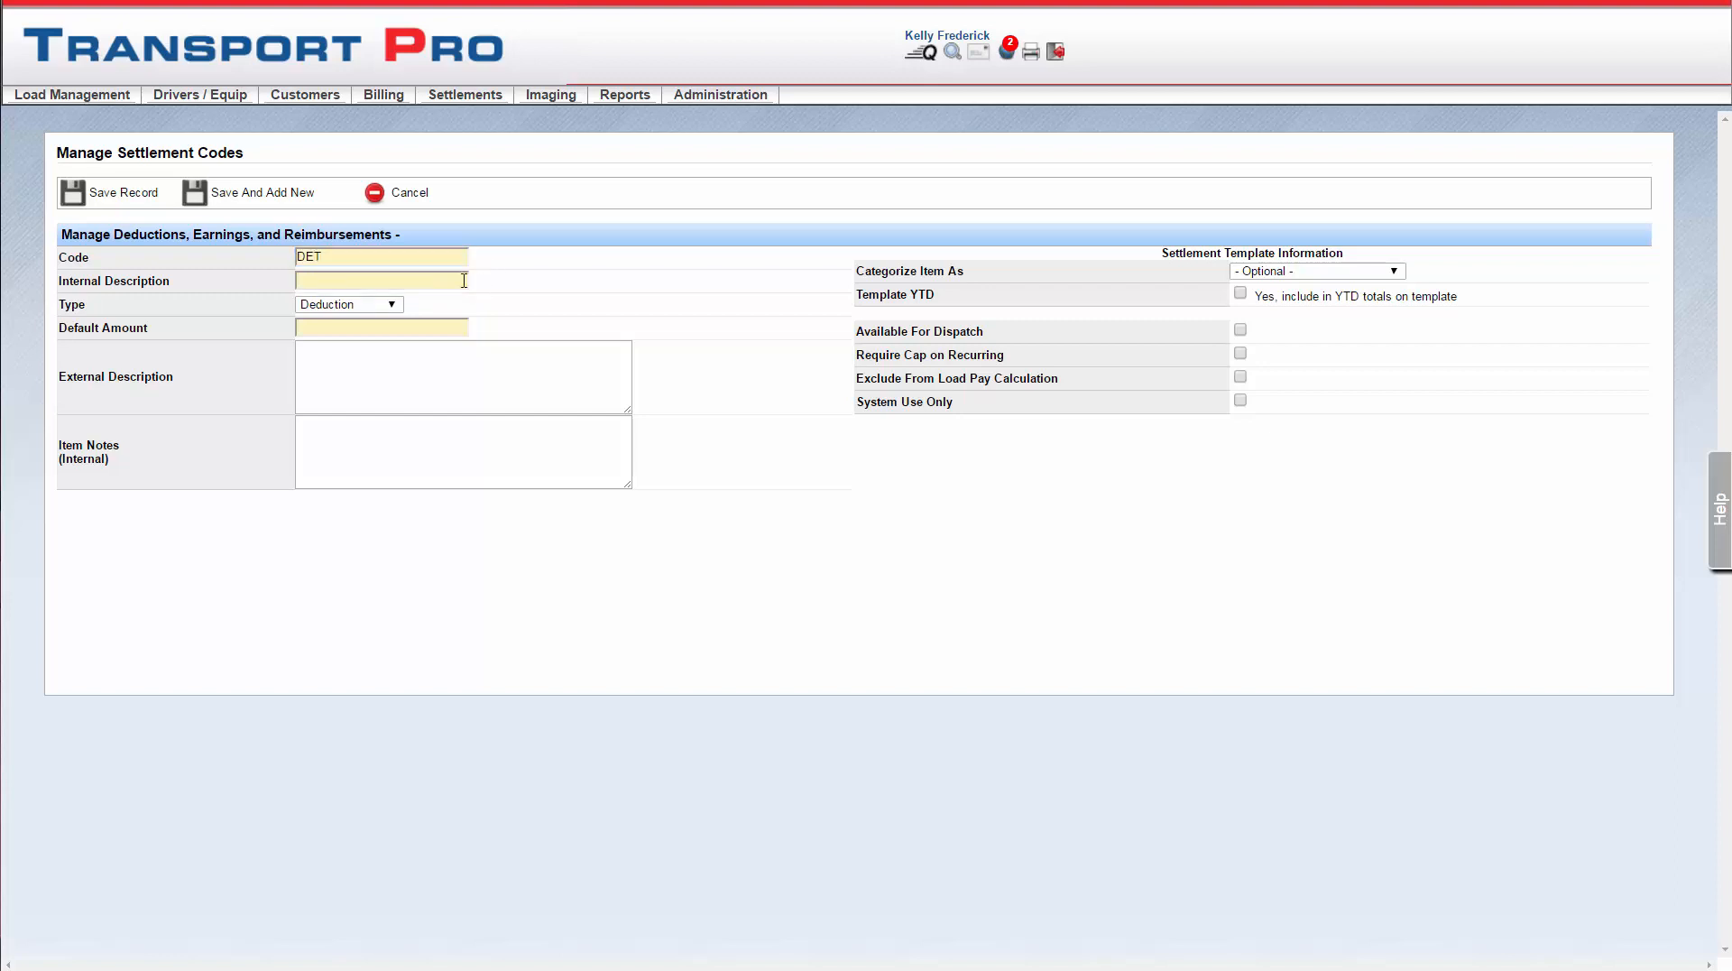
pyautogui.write('Detention')
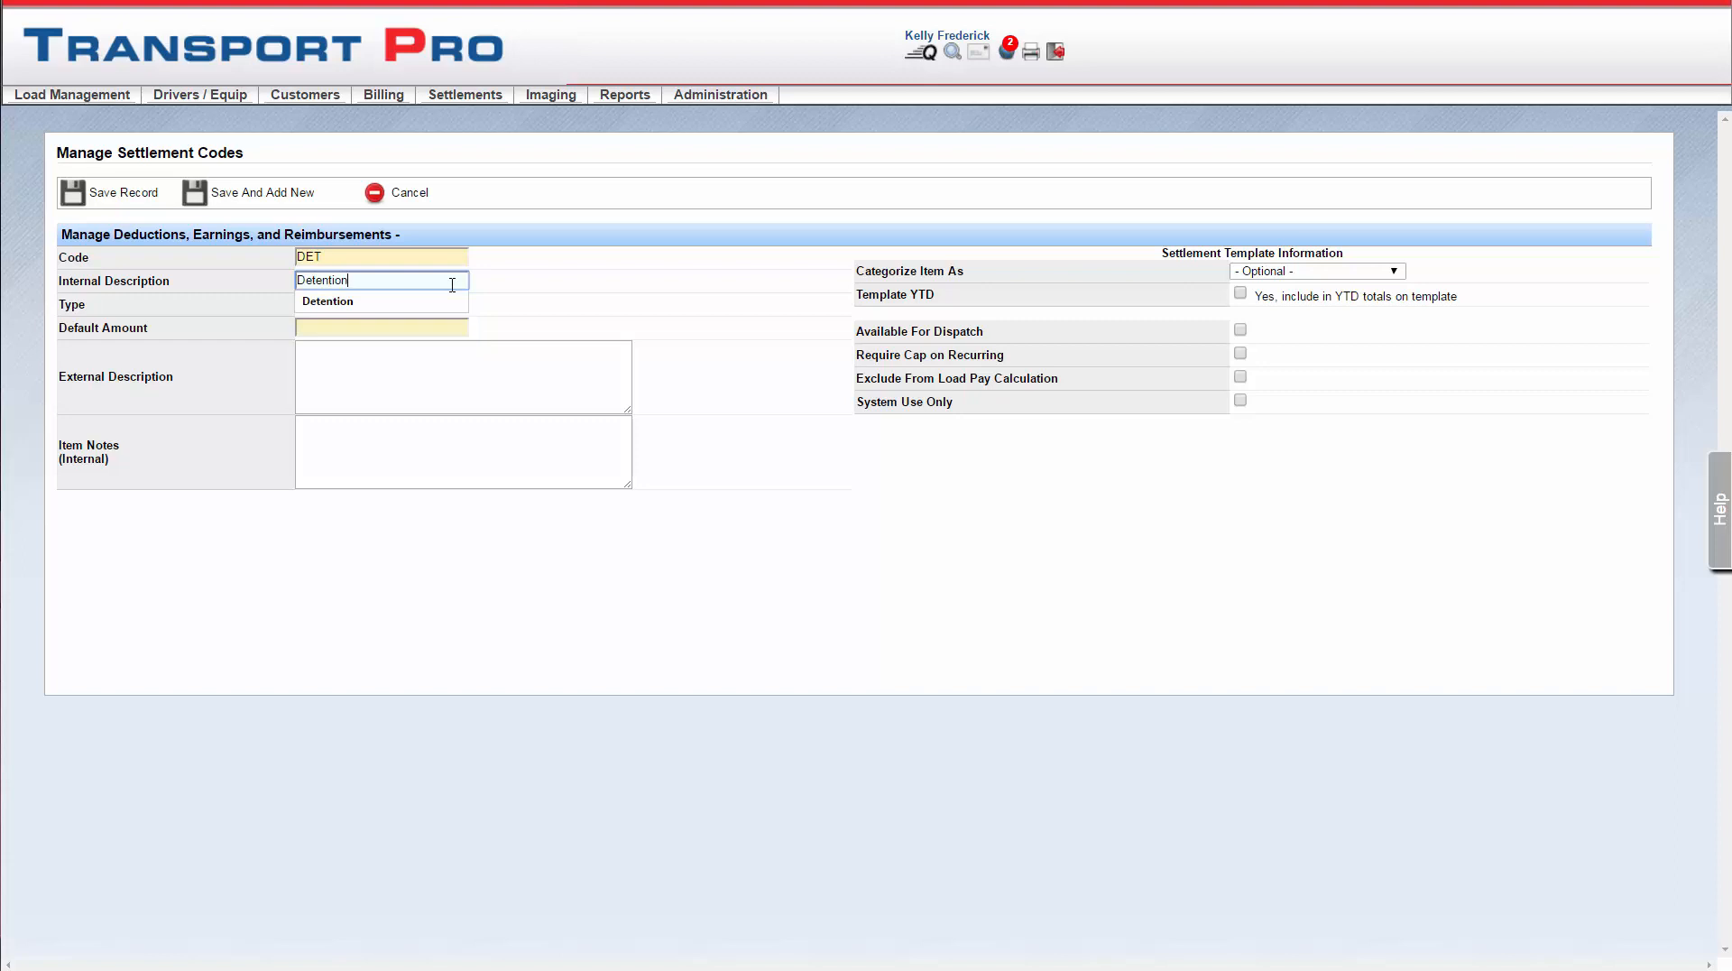
pyautogui.press('Tab')
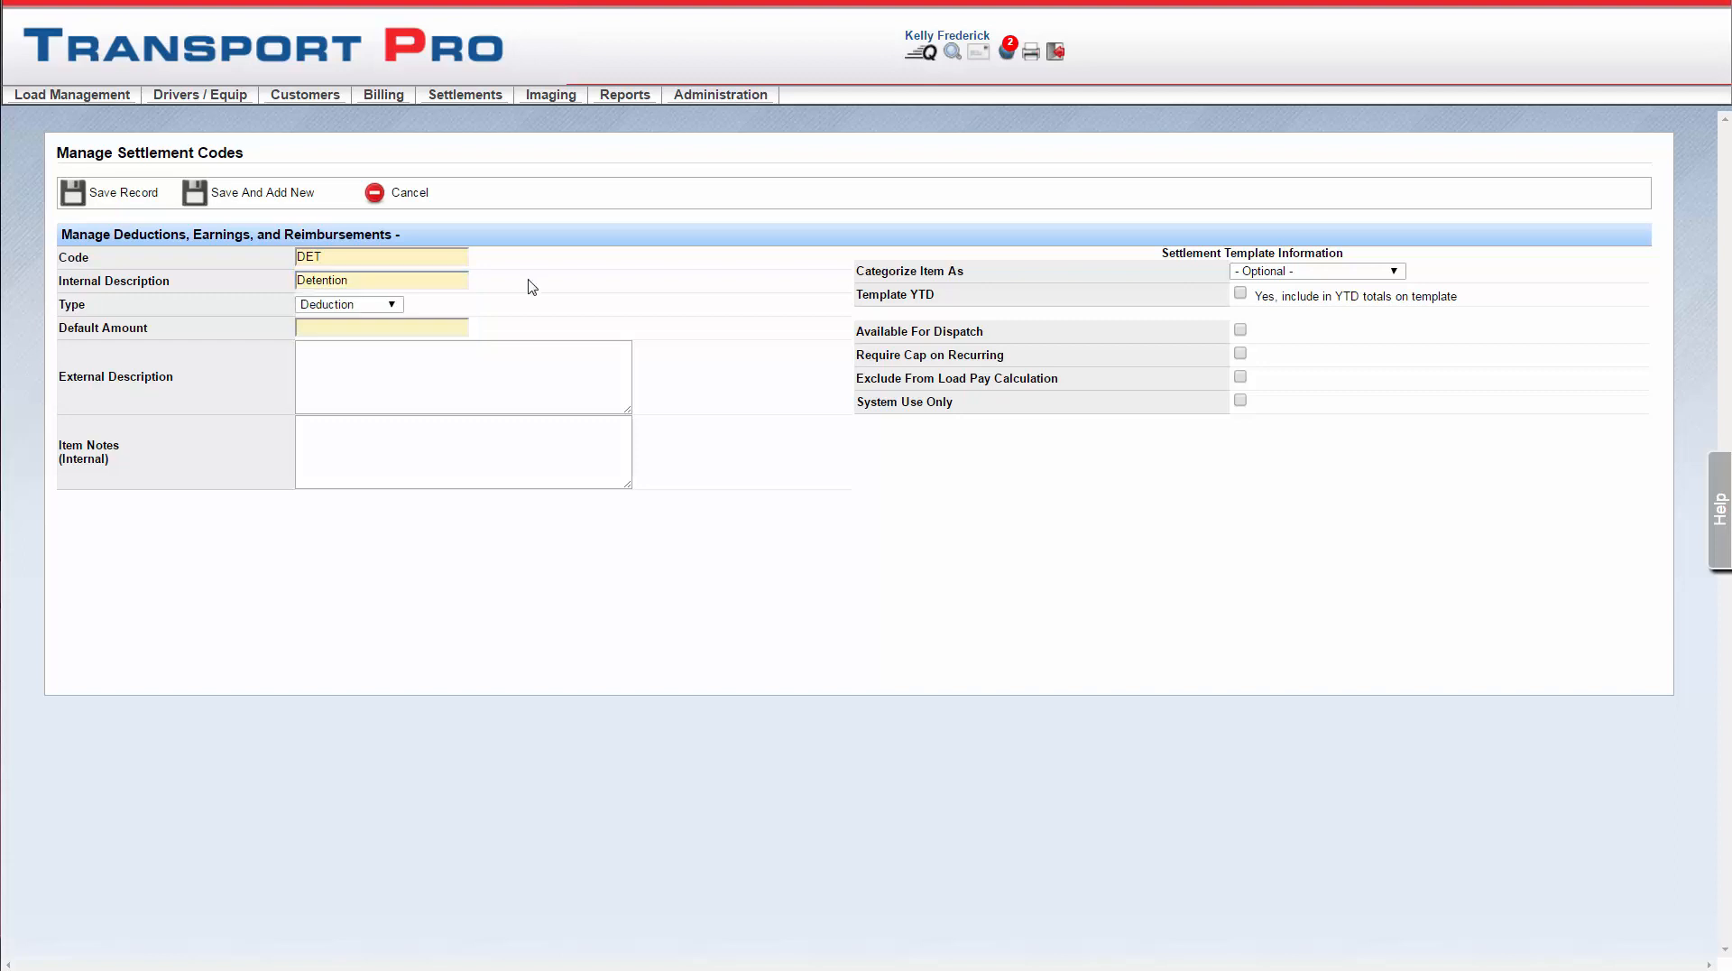
# - Set the settlement code's type to Earning and its default amount to 50
pyautogui.click(390, 304)
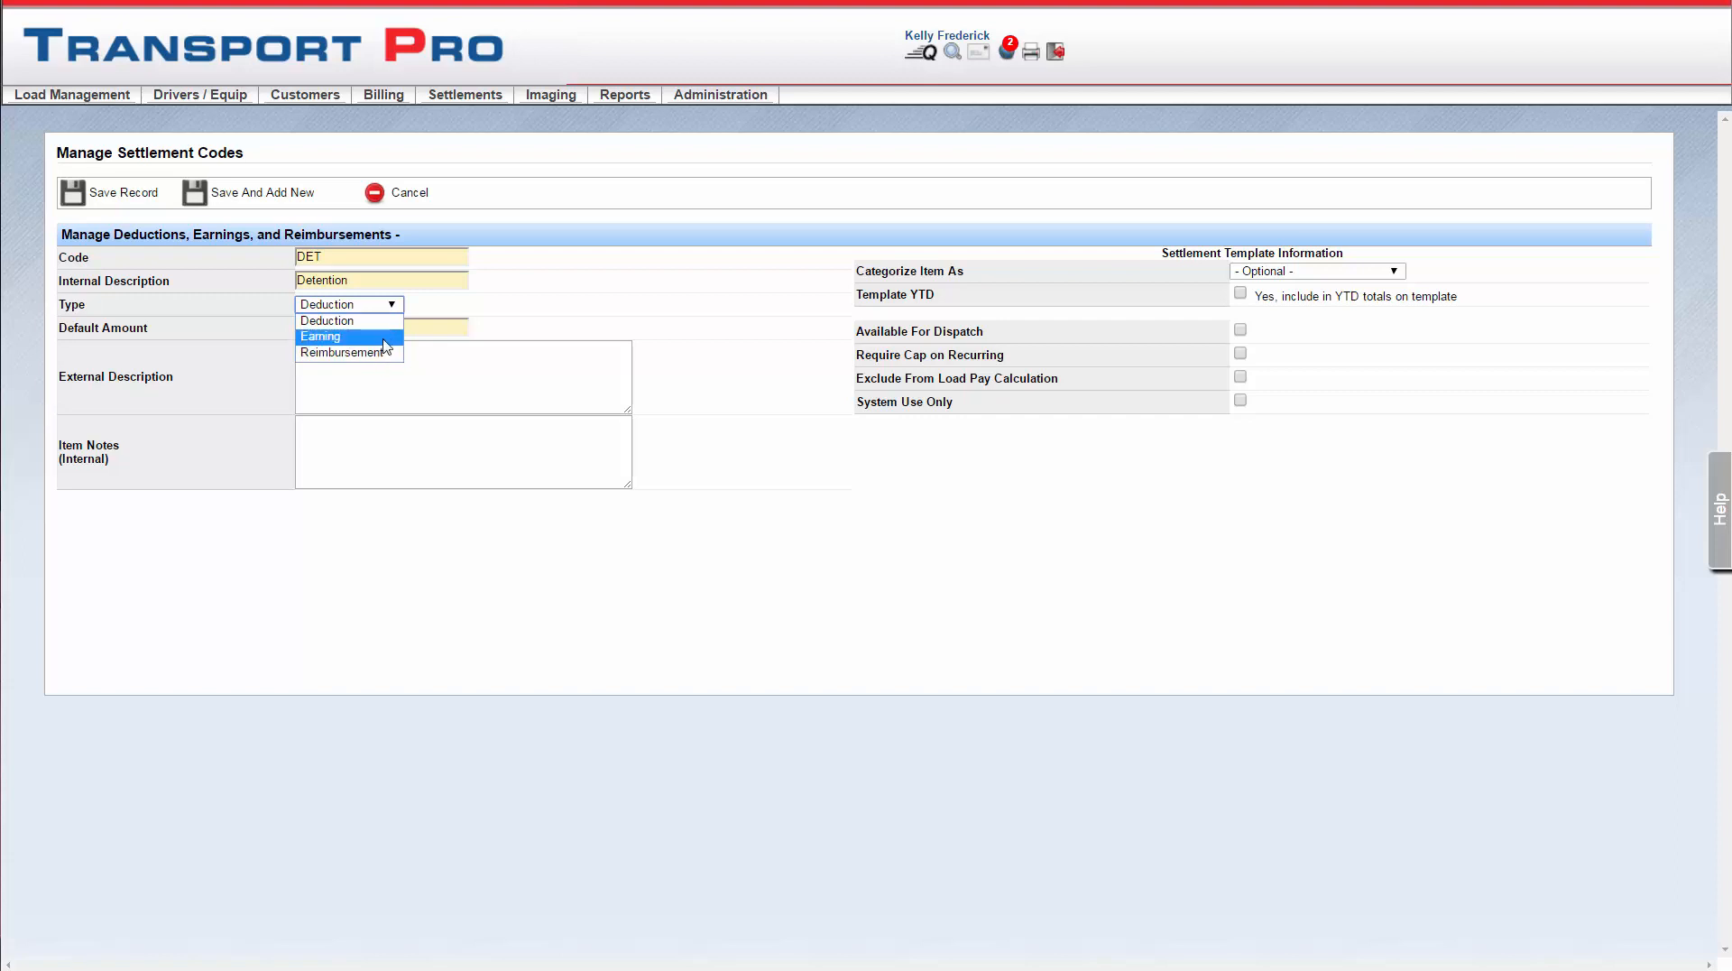
pyautogui.click(384, 340)
pyautogui.click(424, 329)
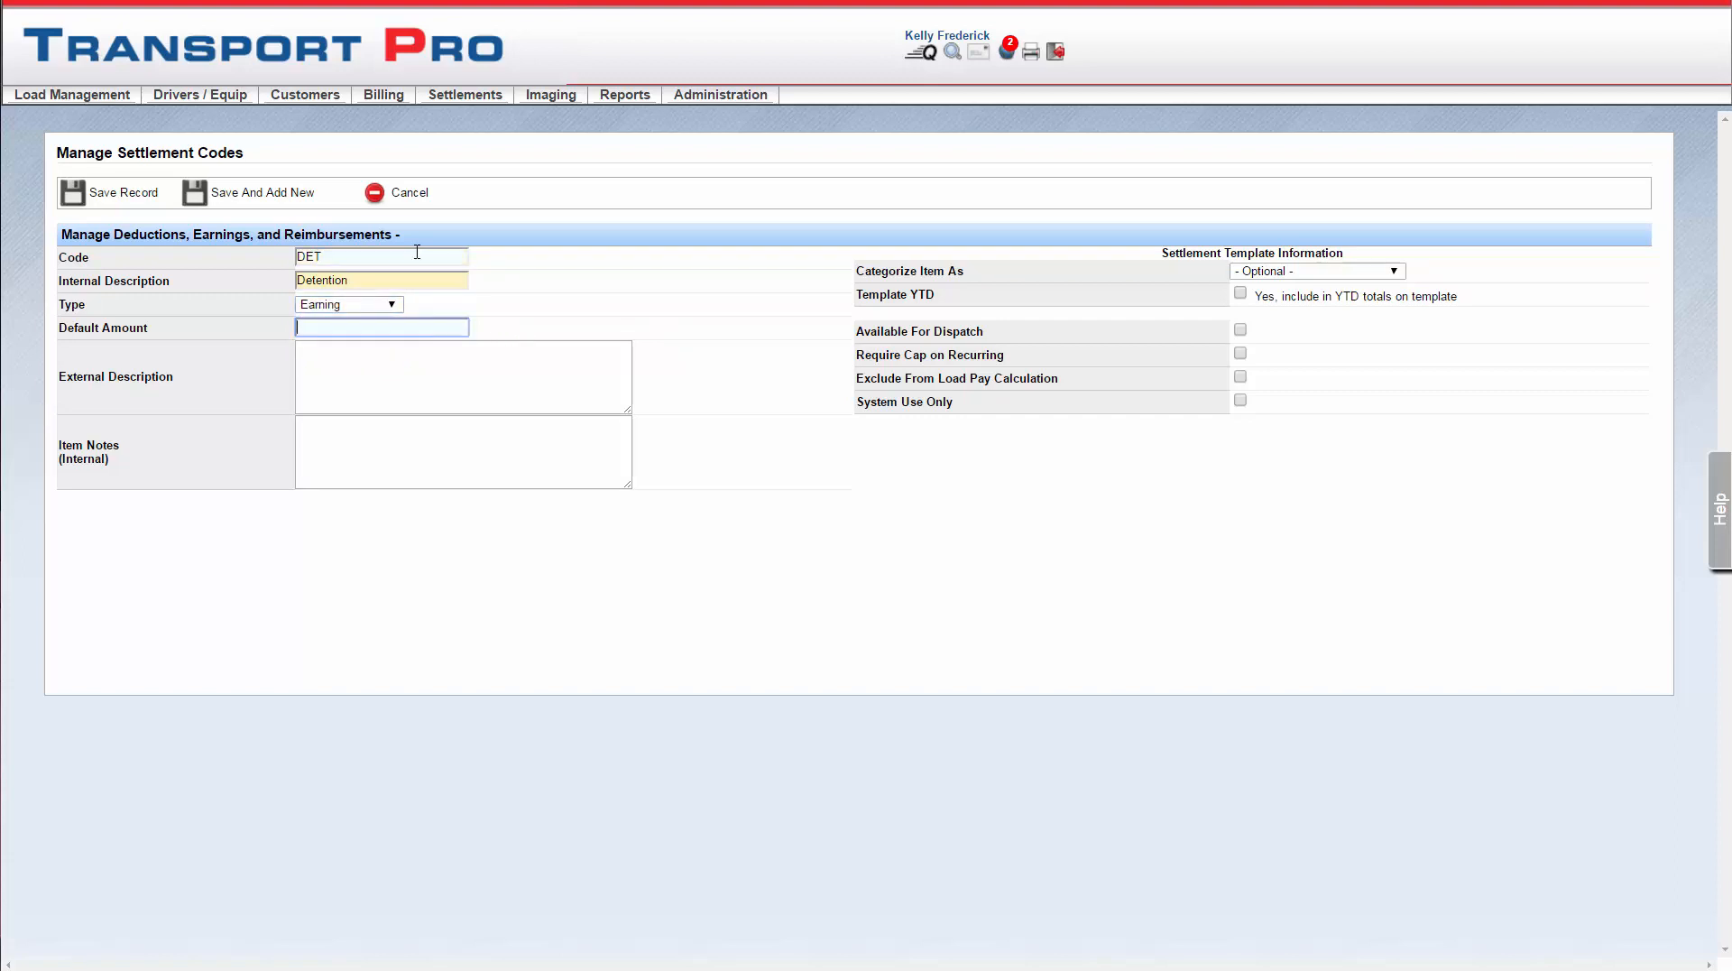
pyautogui.write('50')
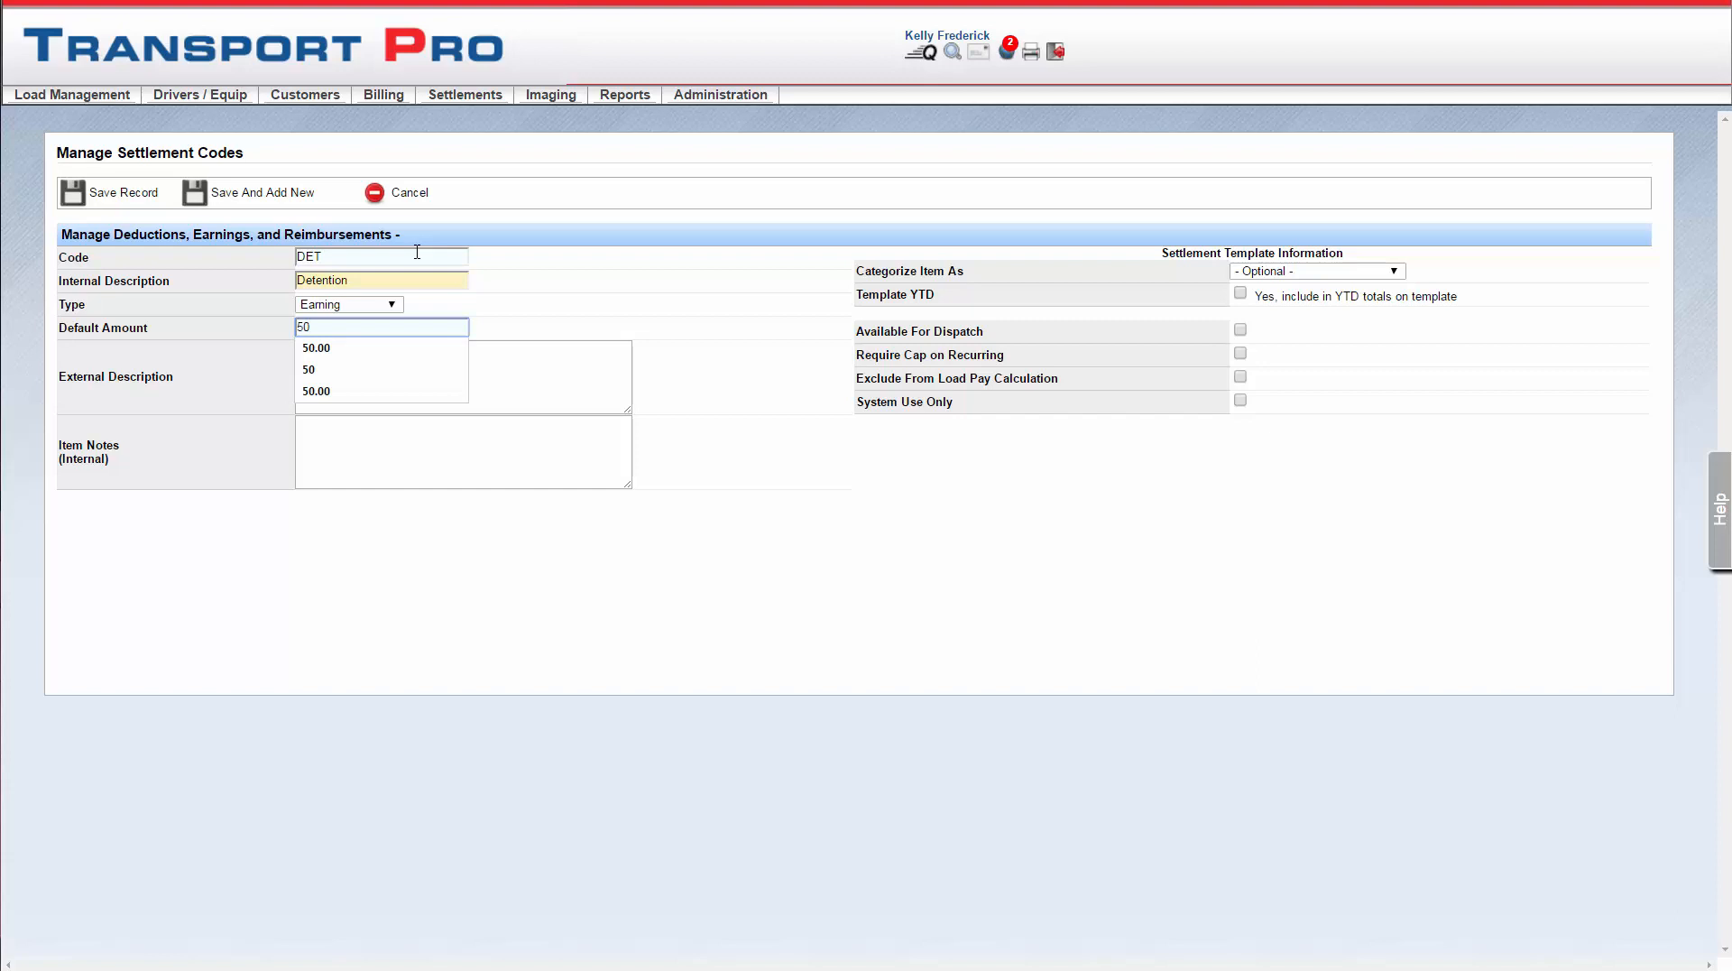
pyautogui.click(608, 325)
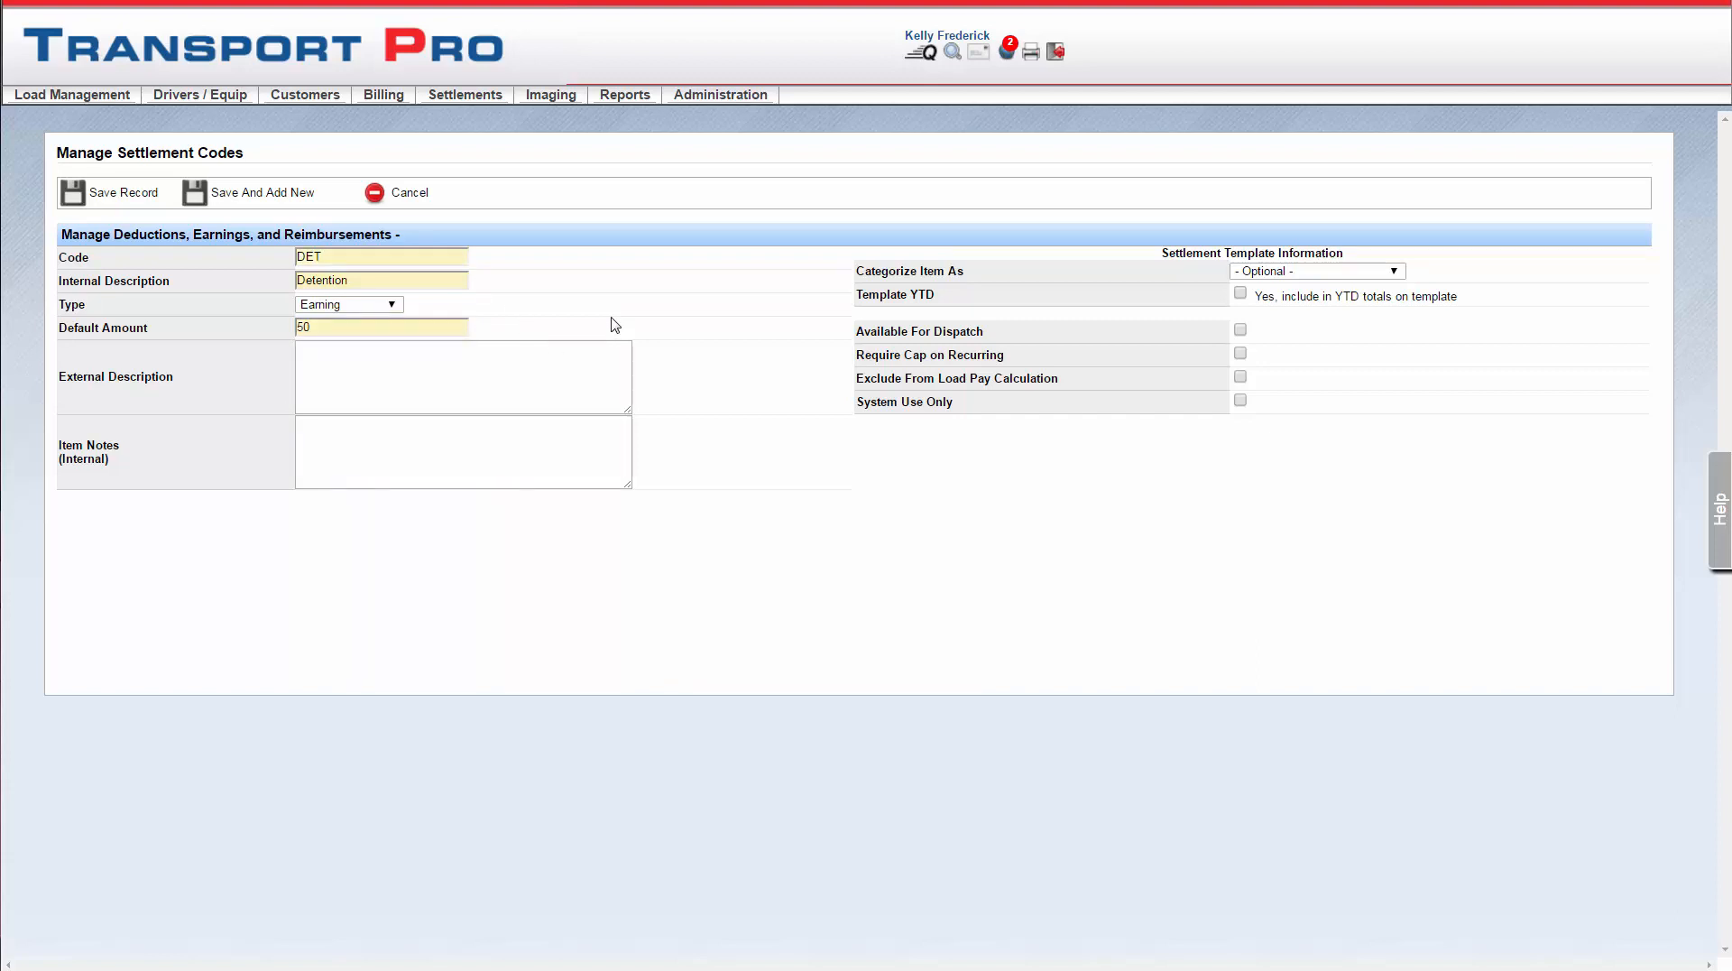
# - Enter Detention as the settlement code's external description and leave the internal item notes empty
pyautogui.click(578, 375)
pyautogui.click(576, 375)
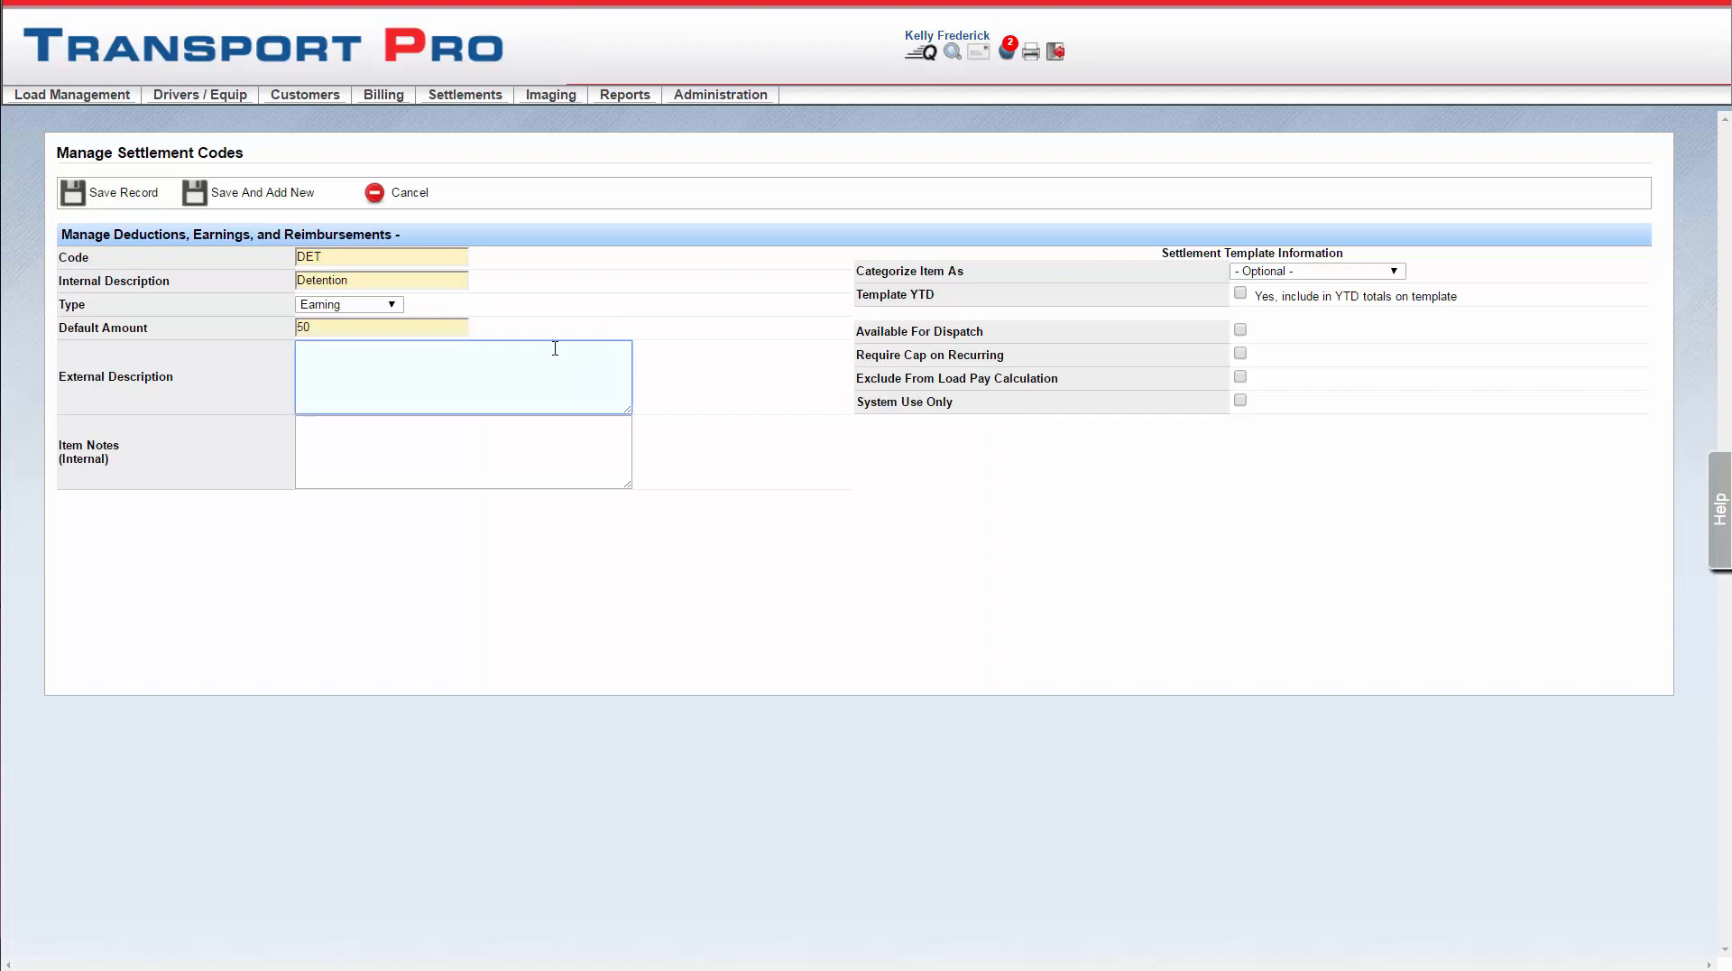
pyautogui.write('Detention')
pyautogui.click(460, 438)
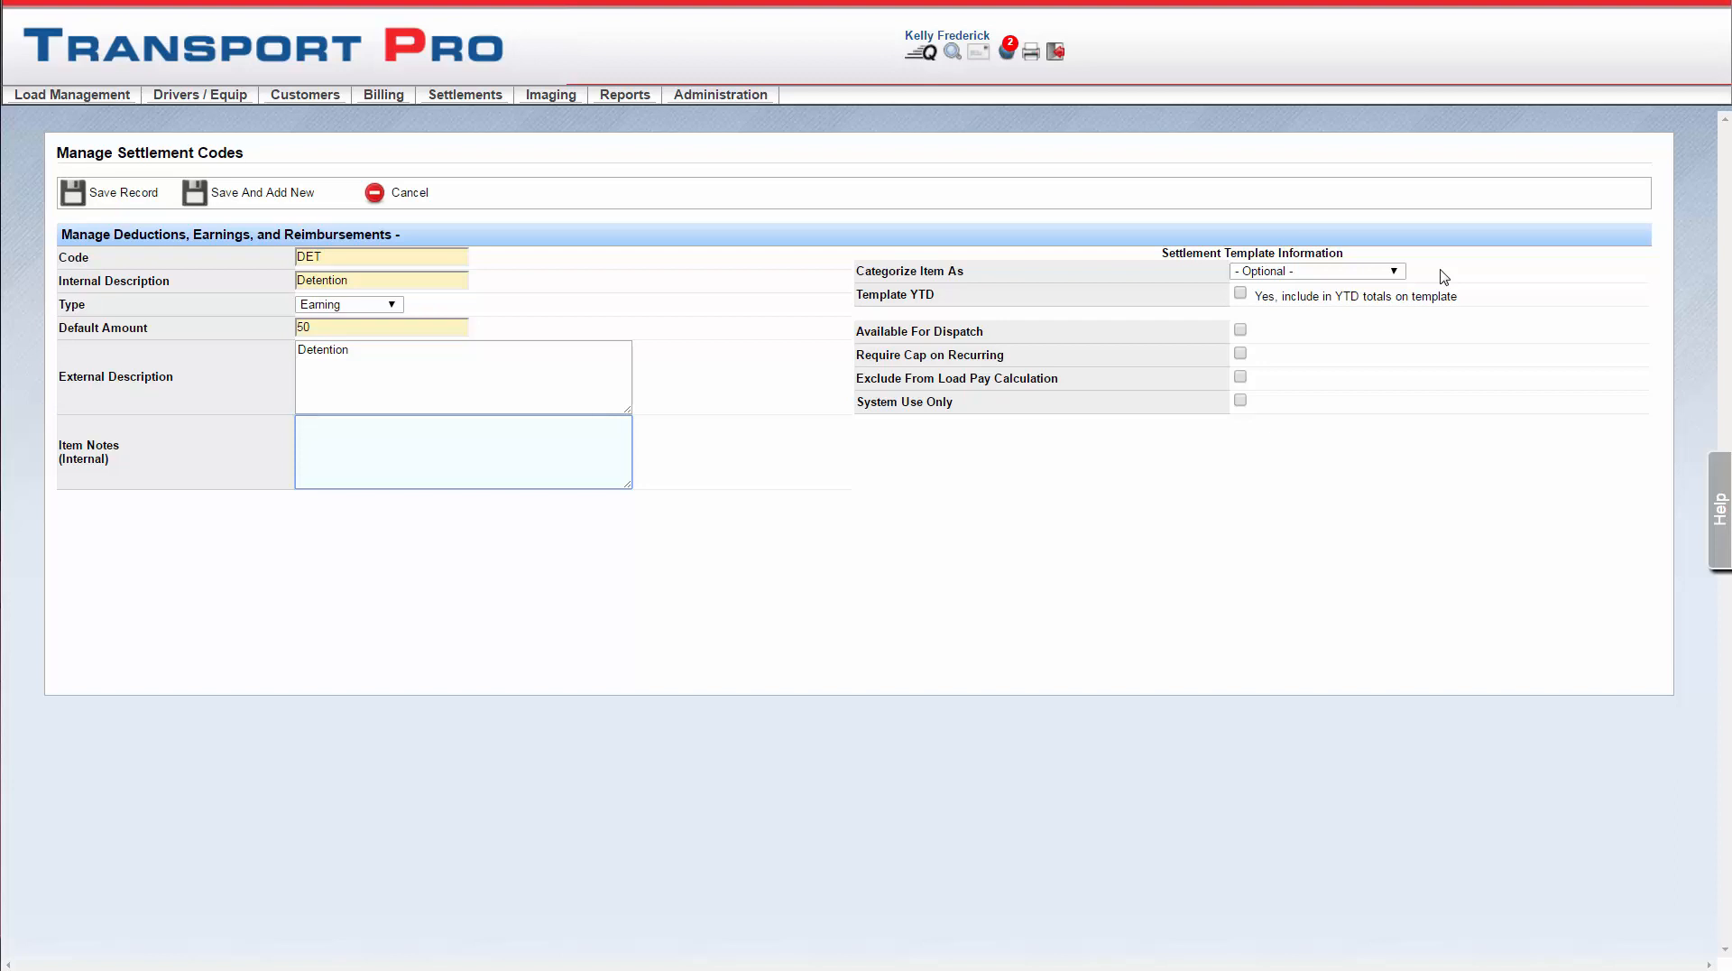
# - Keep the settlement code's template category as Optional, leave Exclude From Load Pay Calculation and System Use Only unchecked, and save the record
pyautogui.click(1395, 273)
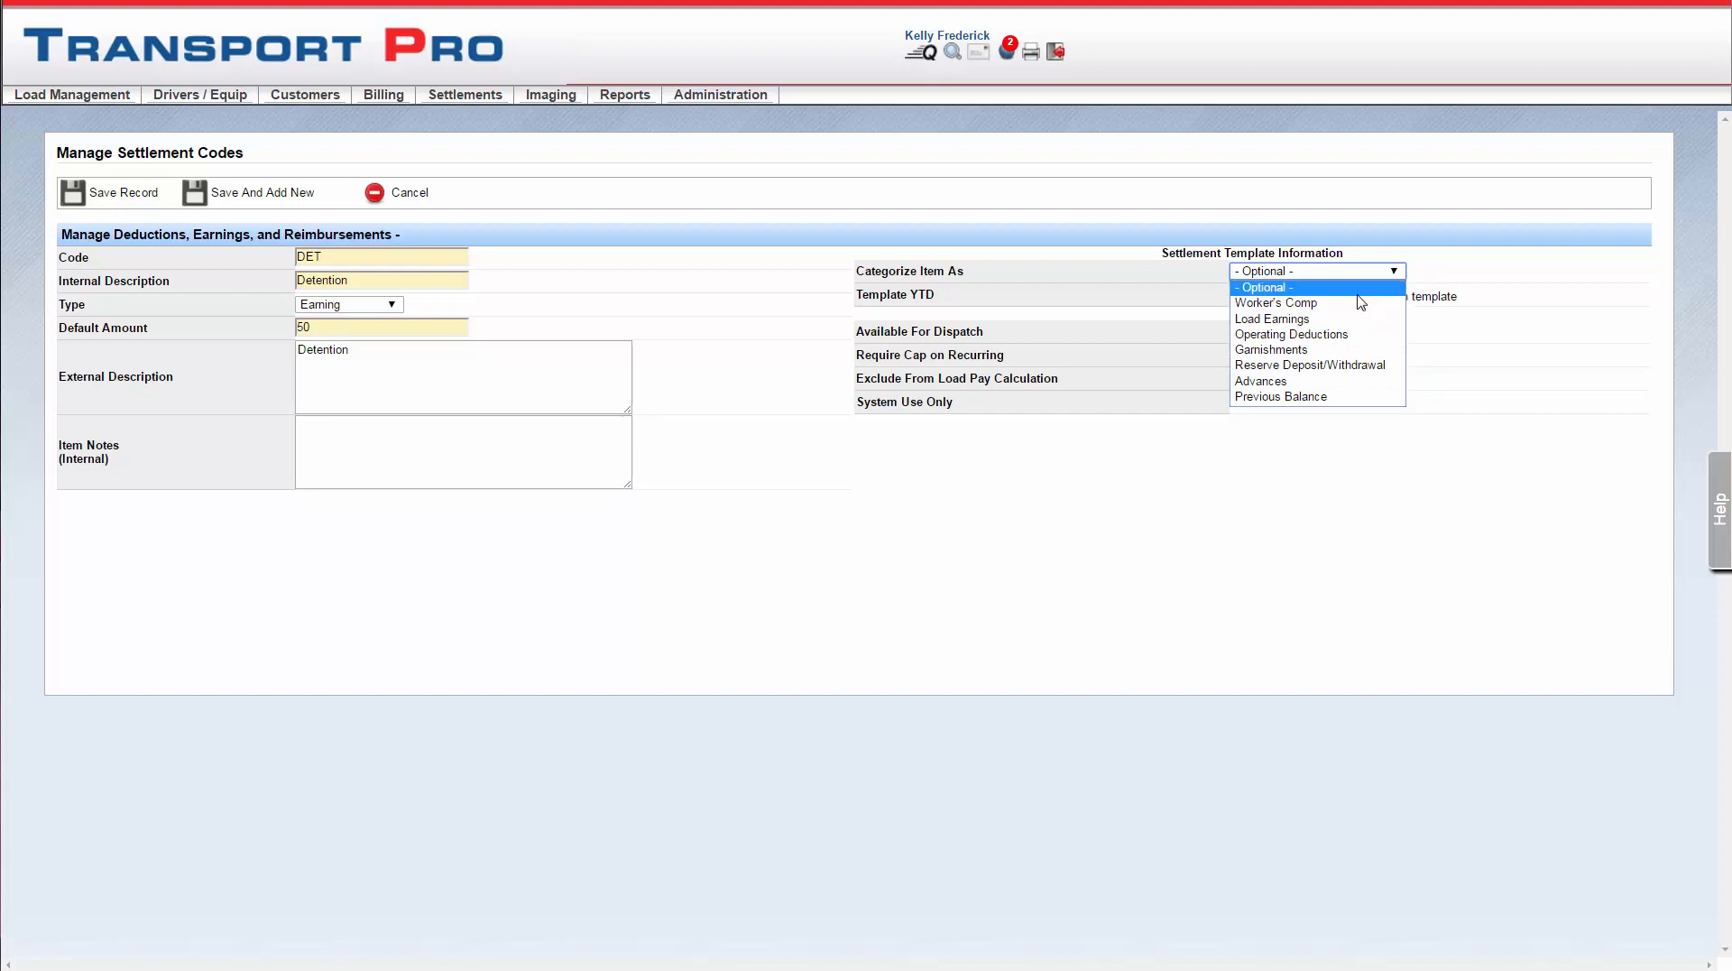
pyautogui.click(1452, 282)
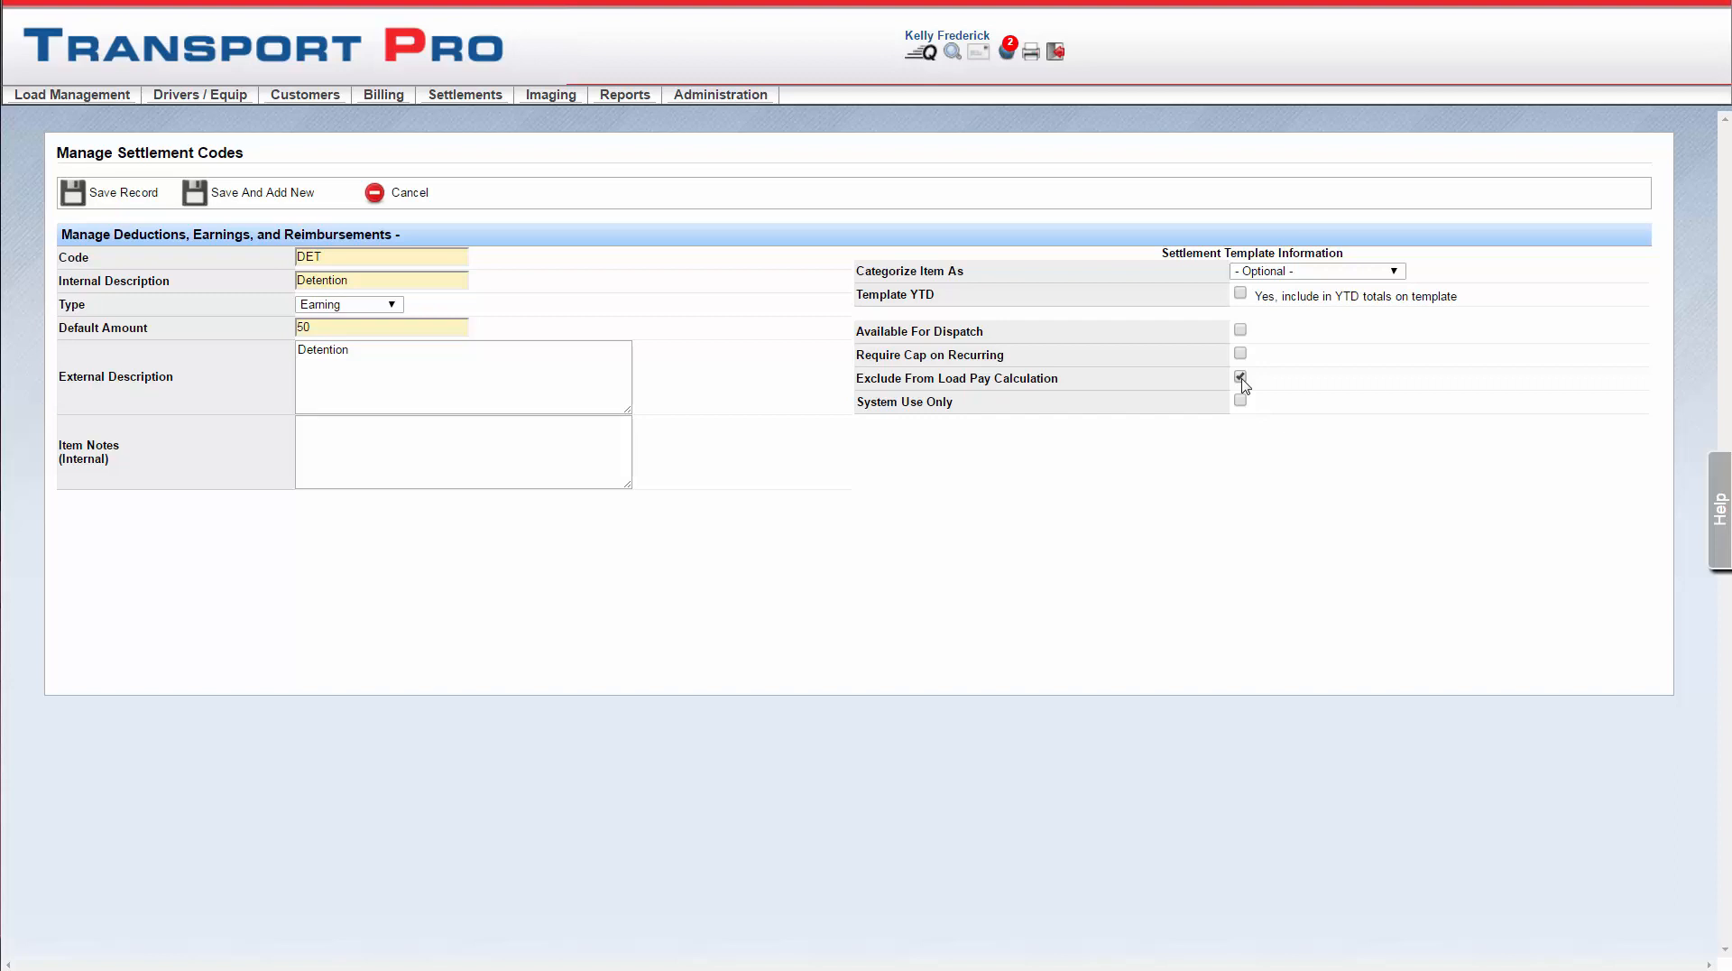
pyautogui.click(1241, 379)
pyautogui.click(1242, 403)
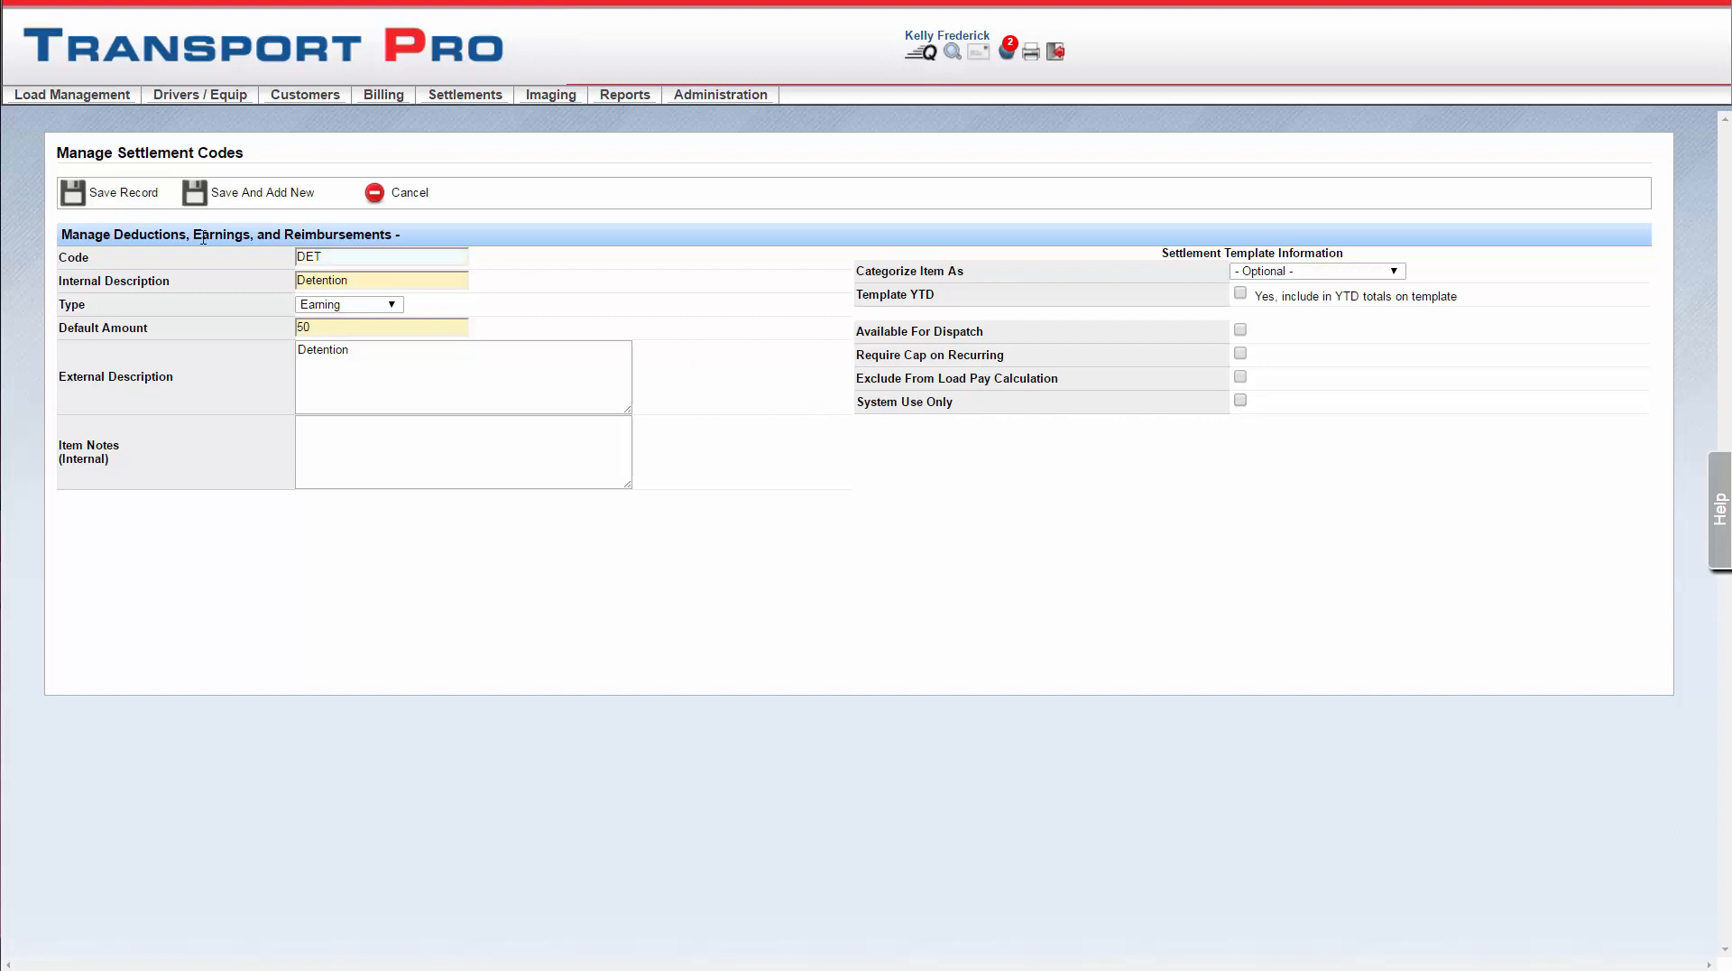
pyautogui.click(98, 195)
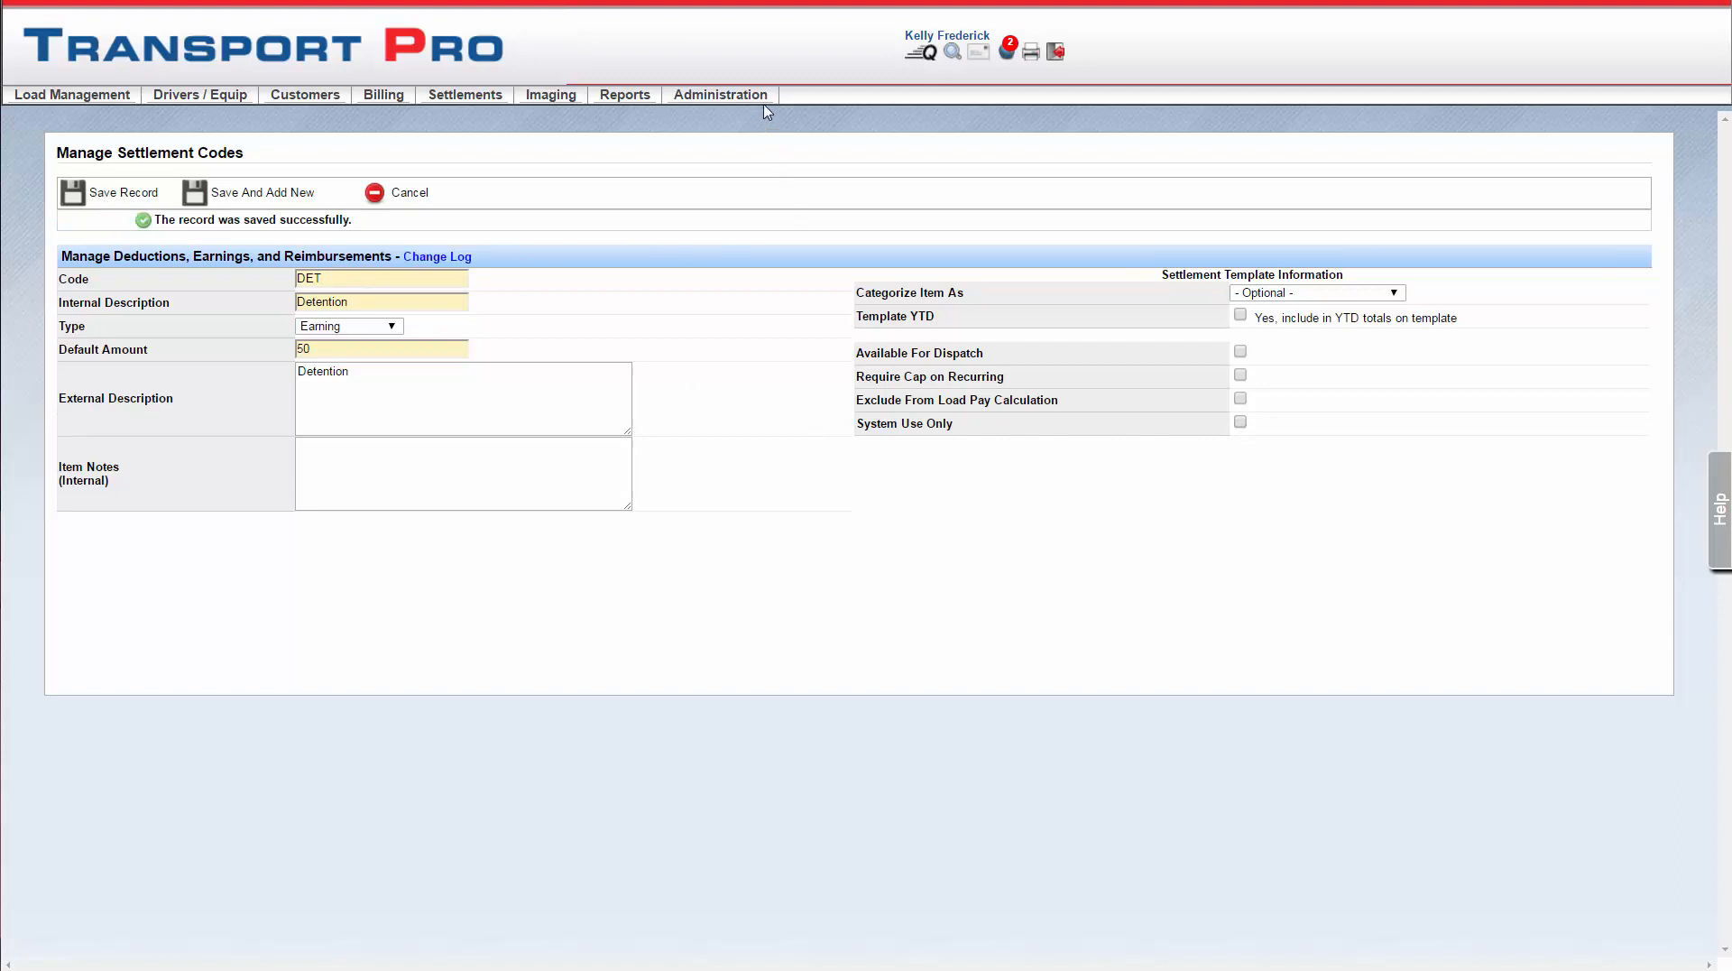
# - Search all settlement codes without any filters and open the AGTAdj record for review
pyautogui.moveTo(767, 102)
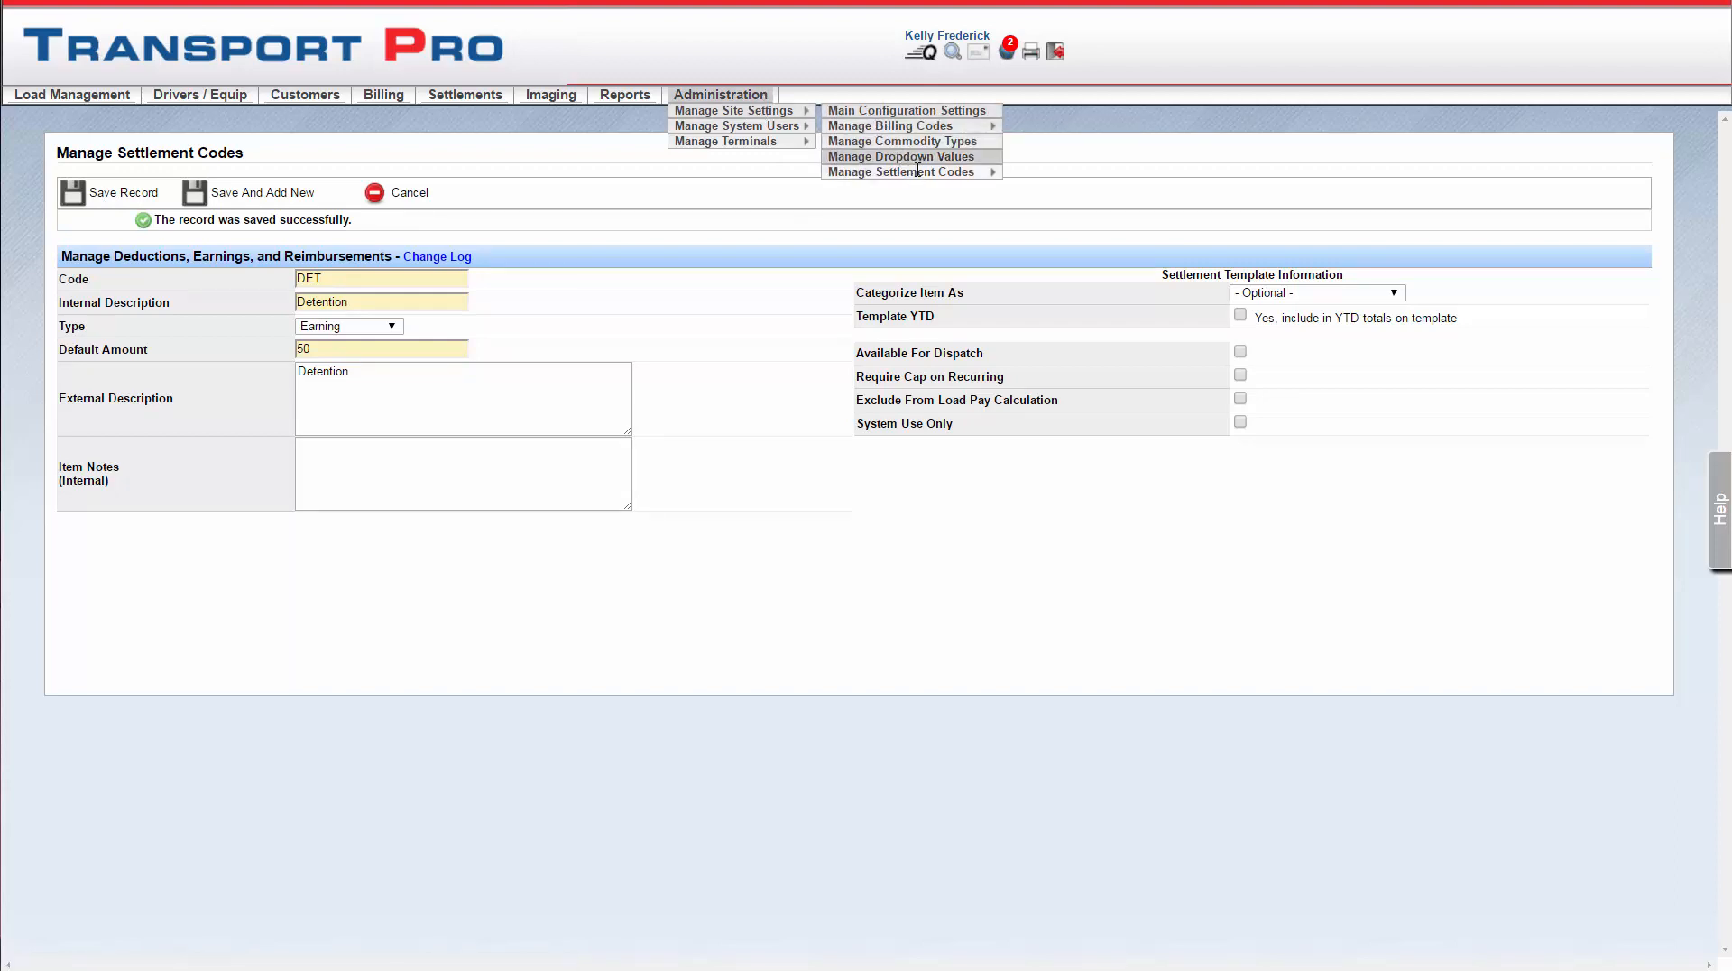
pyautogui.moveTo(902, 171)
pyautogui.click(1037, 192)
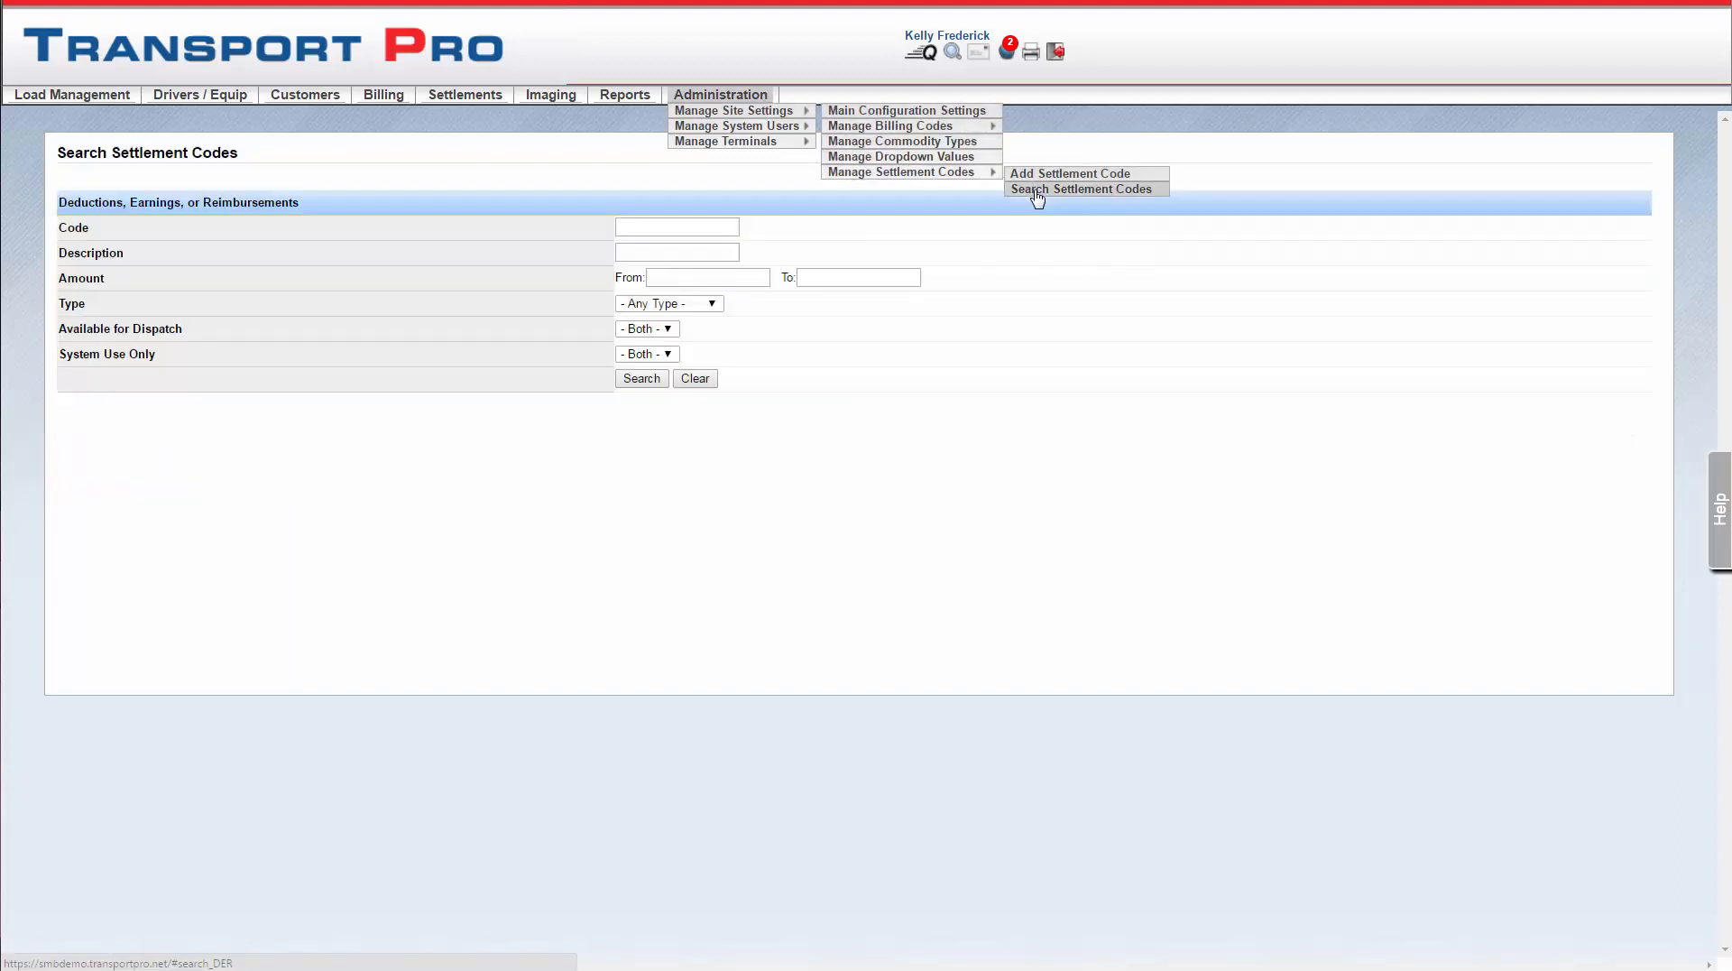
pyautogui.click(628, 225)
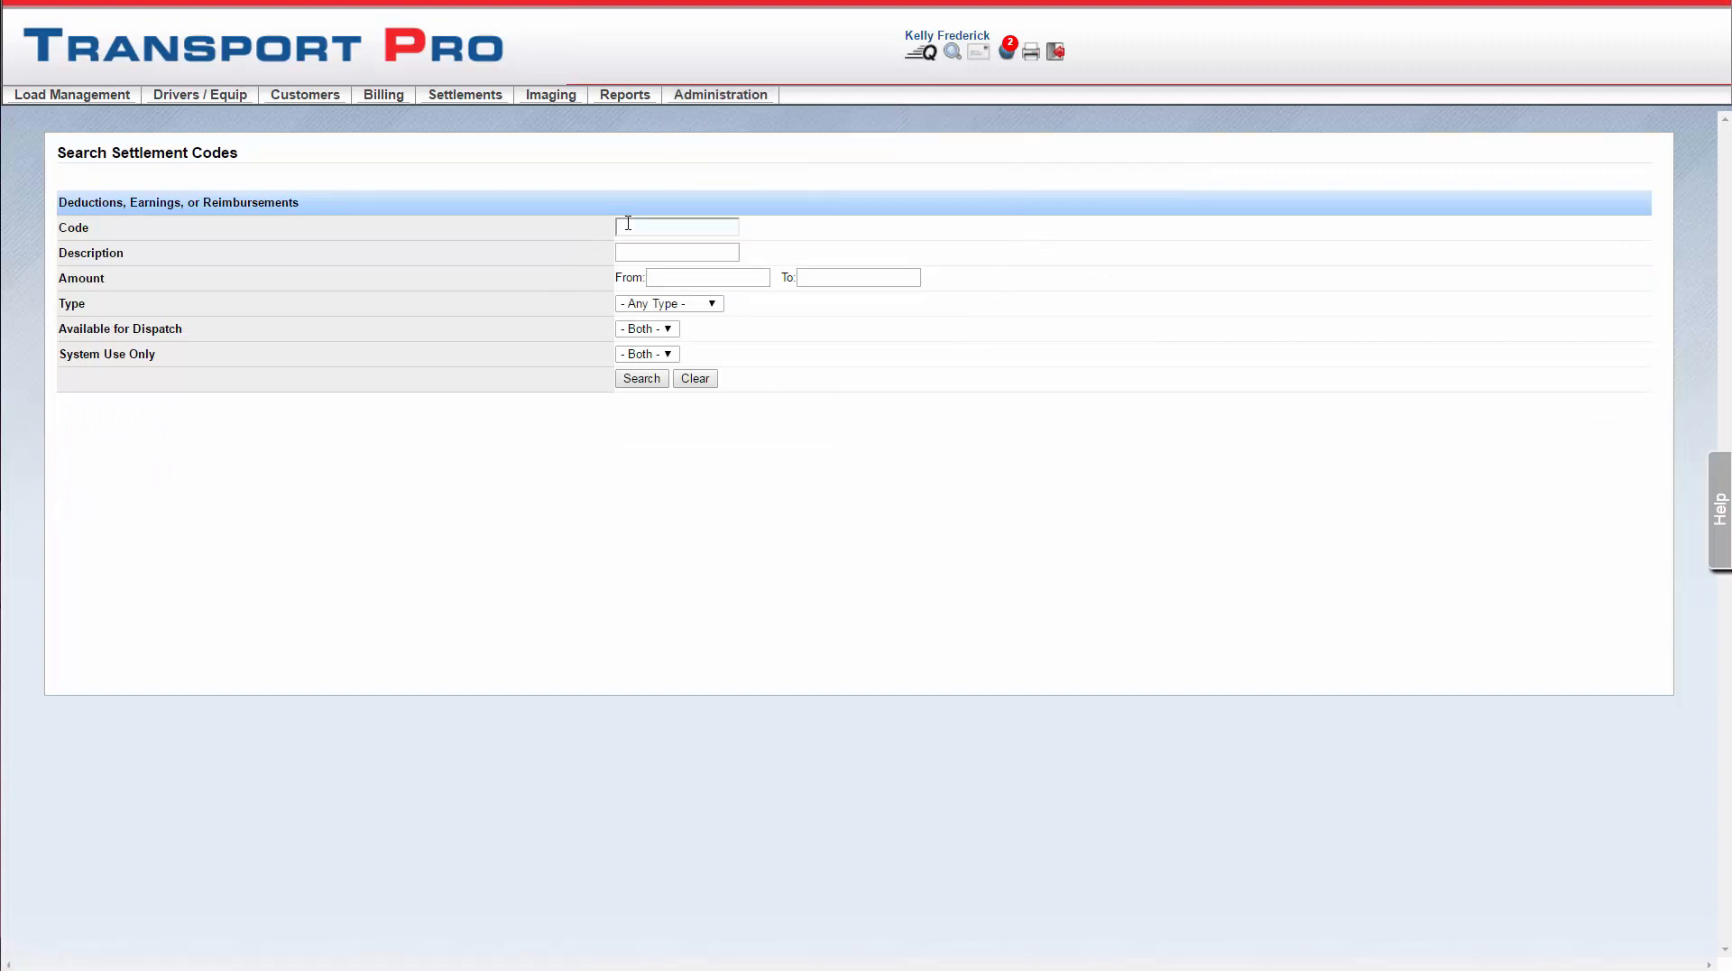
pyautogui.click(629, 252)
pyautogui.click(677, 277)
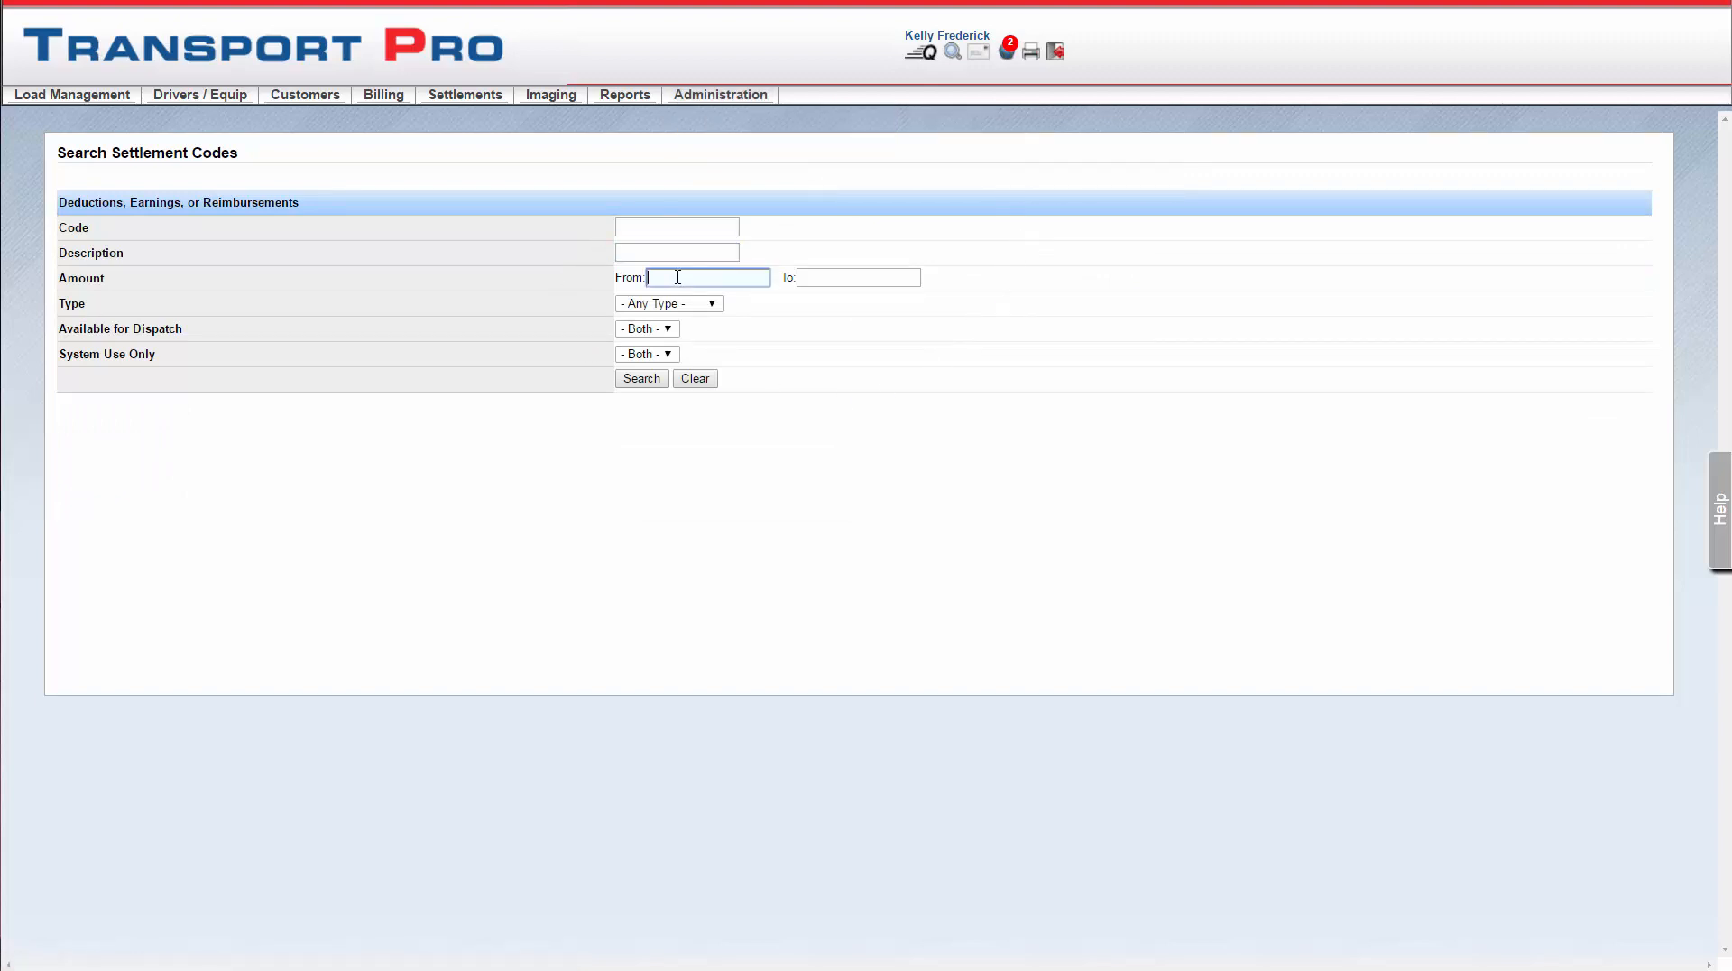
pyautogui.click(641, 379)
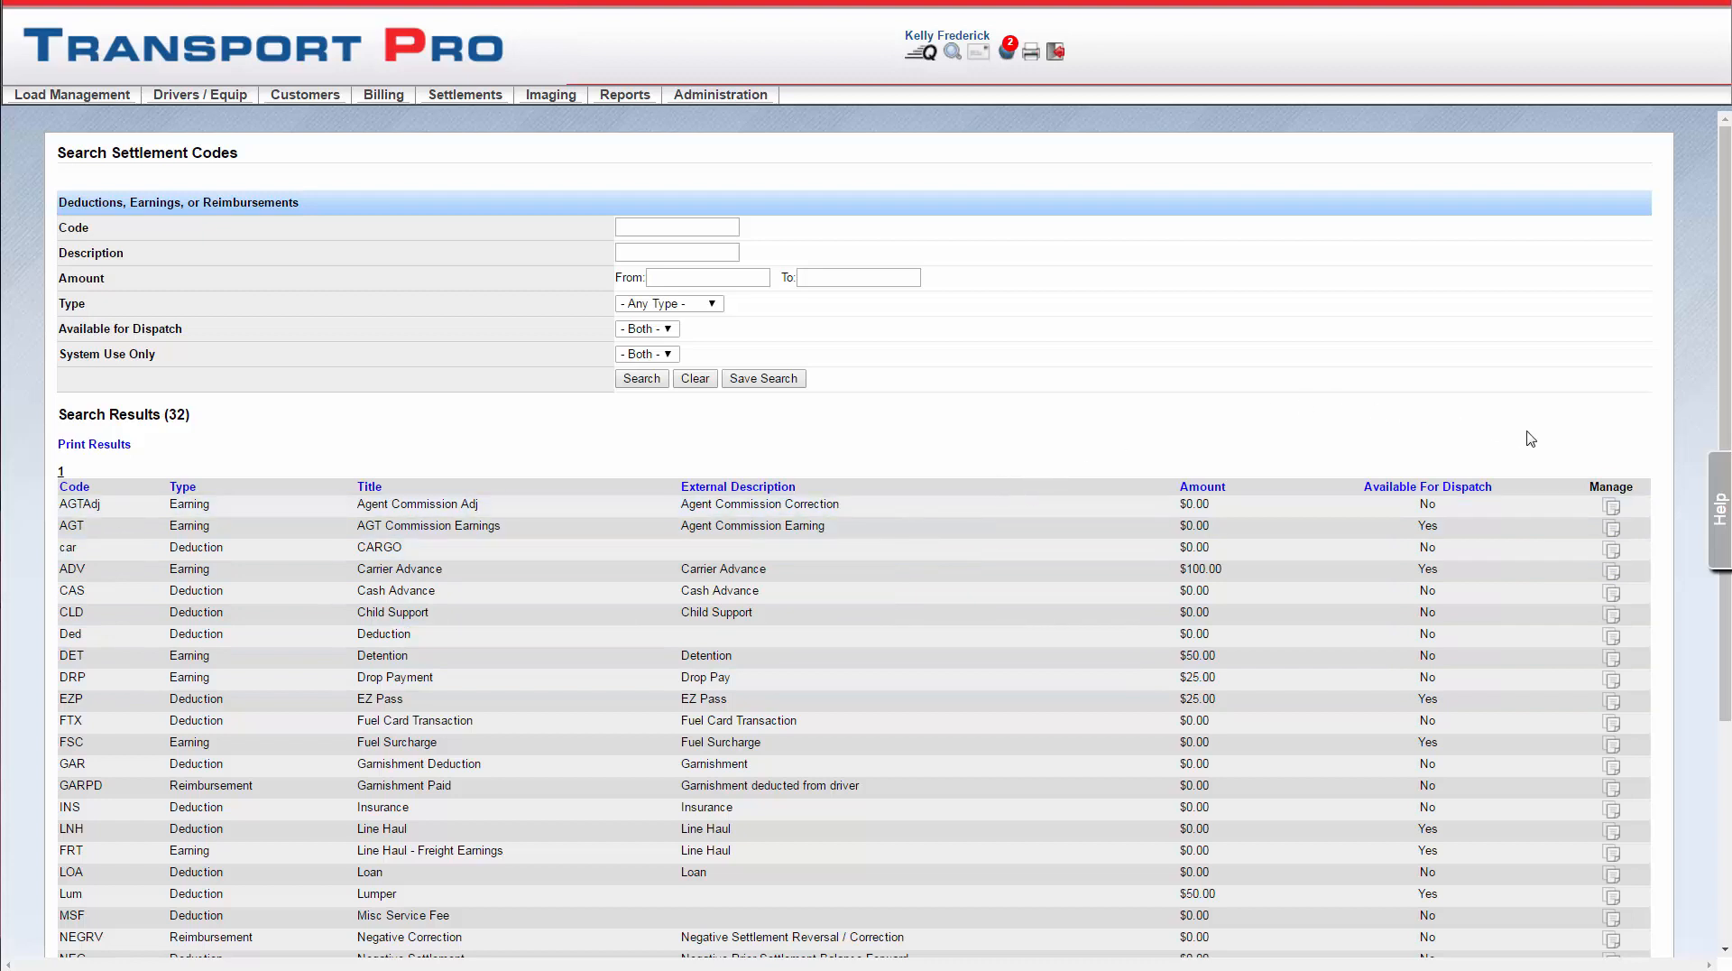
pyautogui.click(1611, 507)
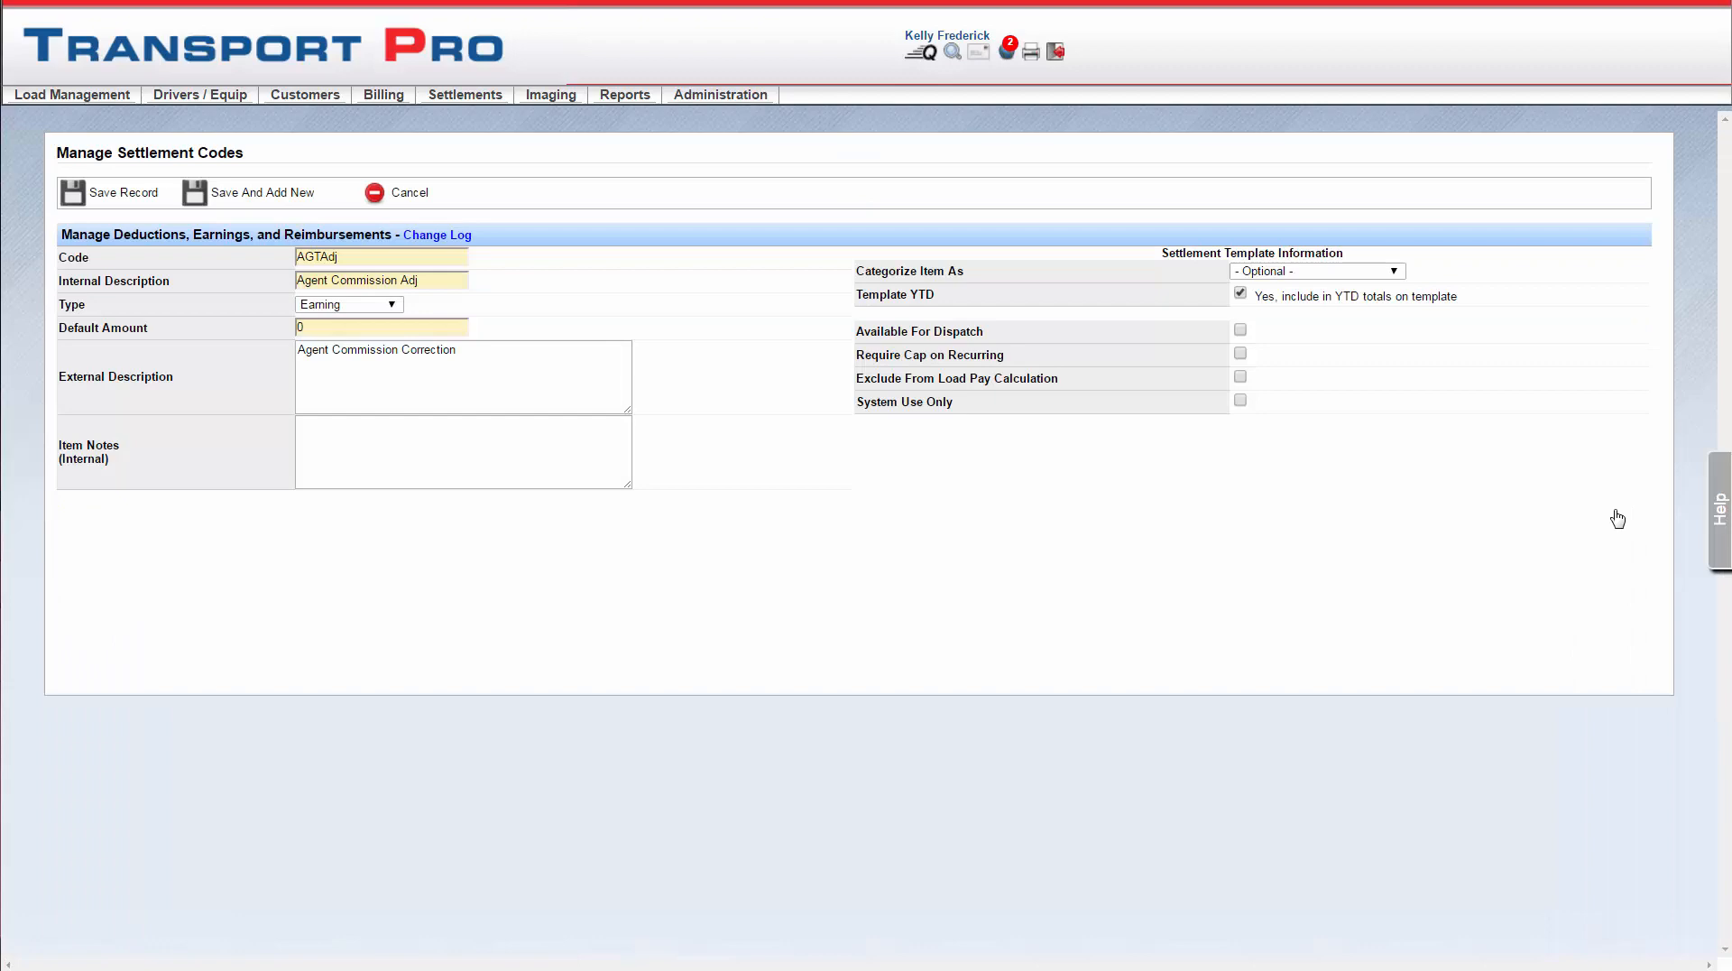